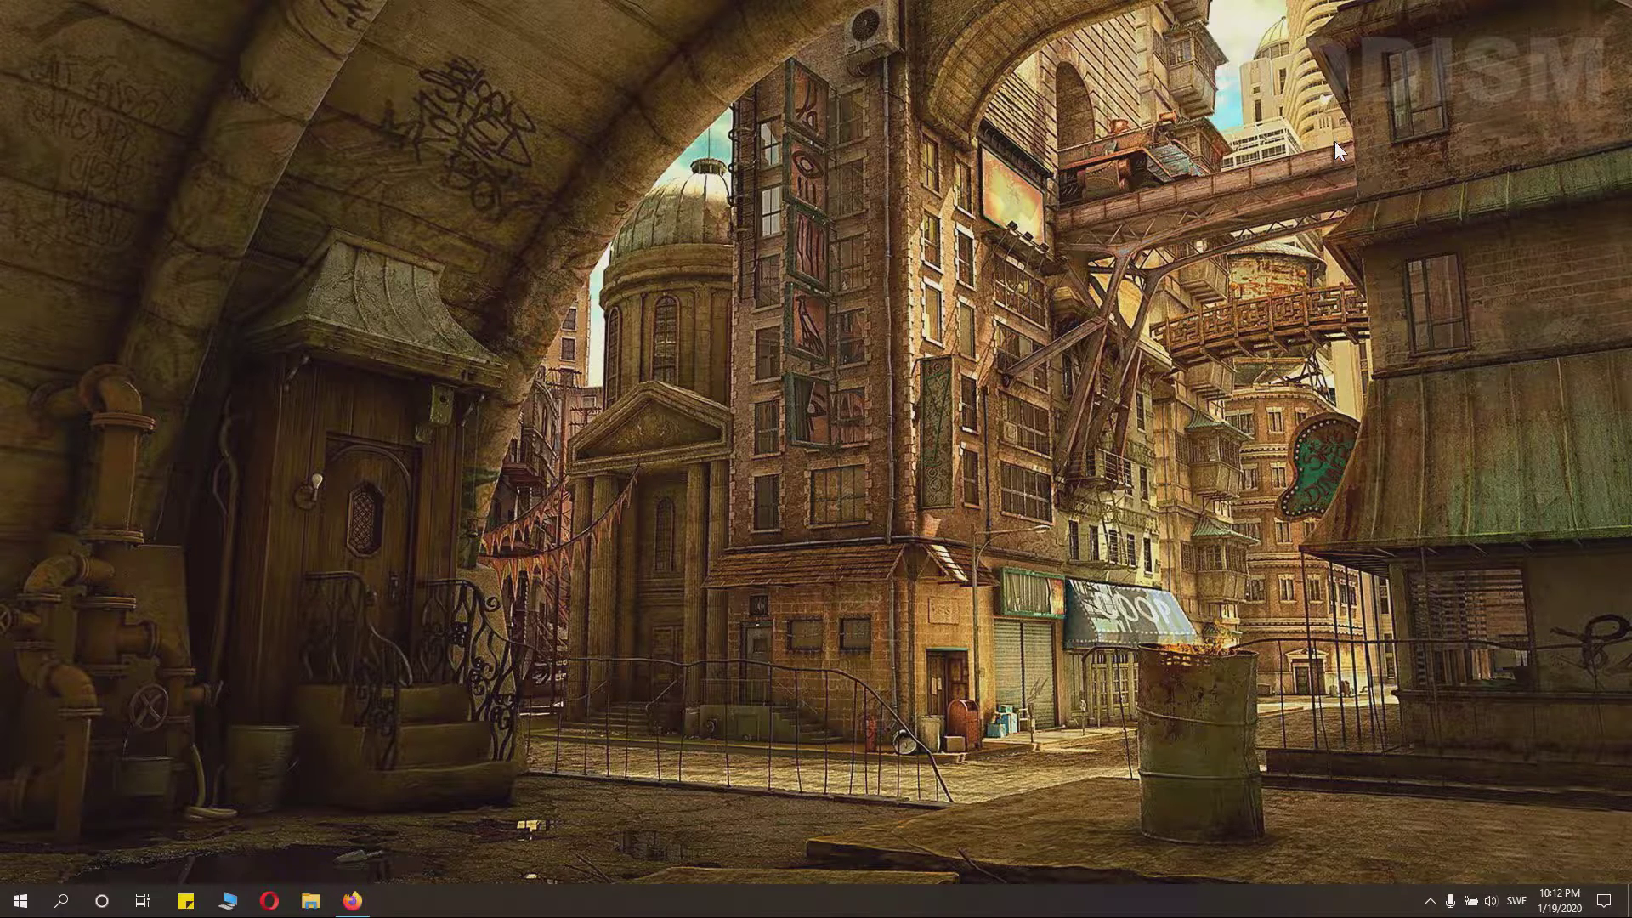
Open Windows Settings and go to the Privacy > Microphone page.
{"action": "key", "text": "super"}
{"action": "type", "text": "settings,"}
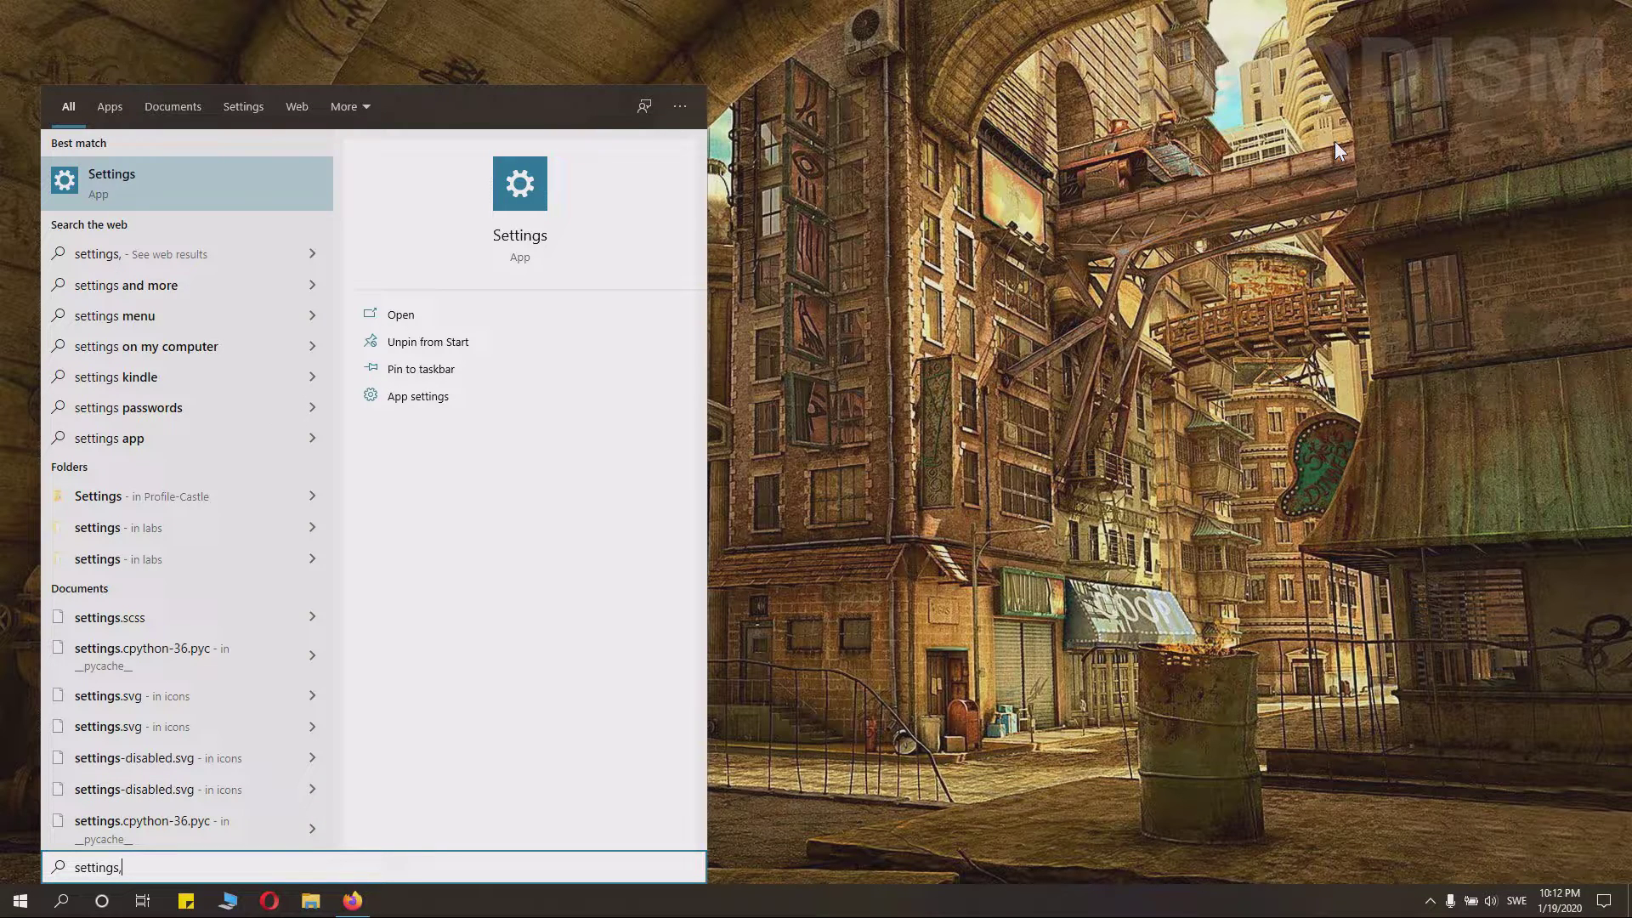
{"action": "key", "text": "Return"}
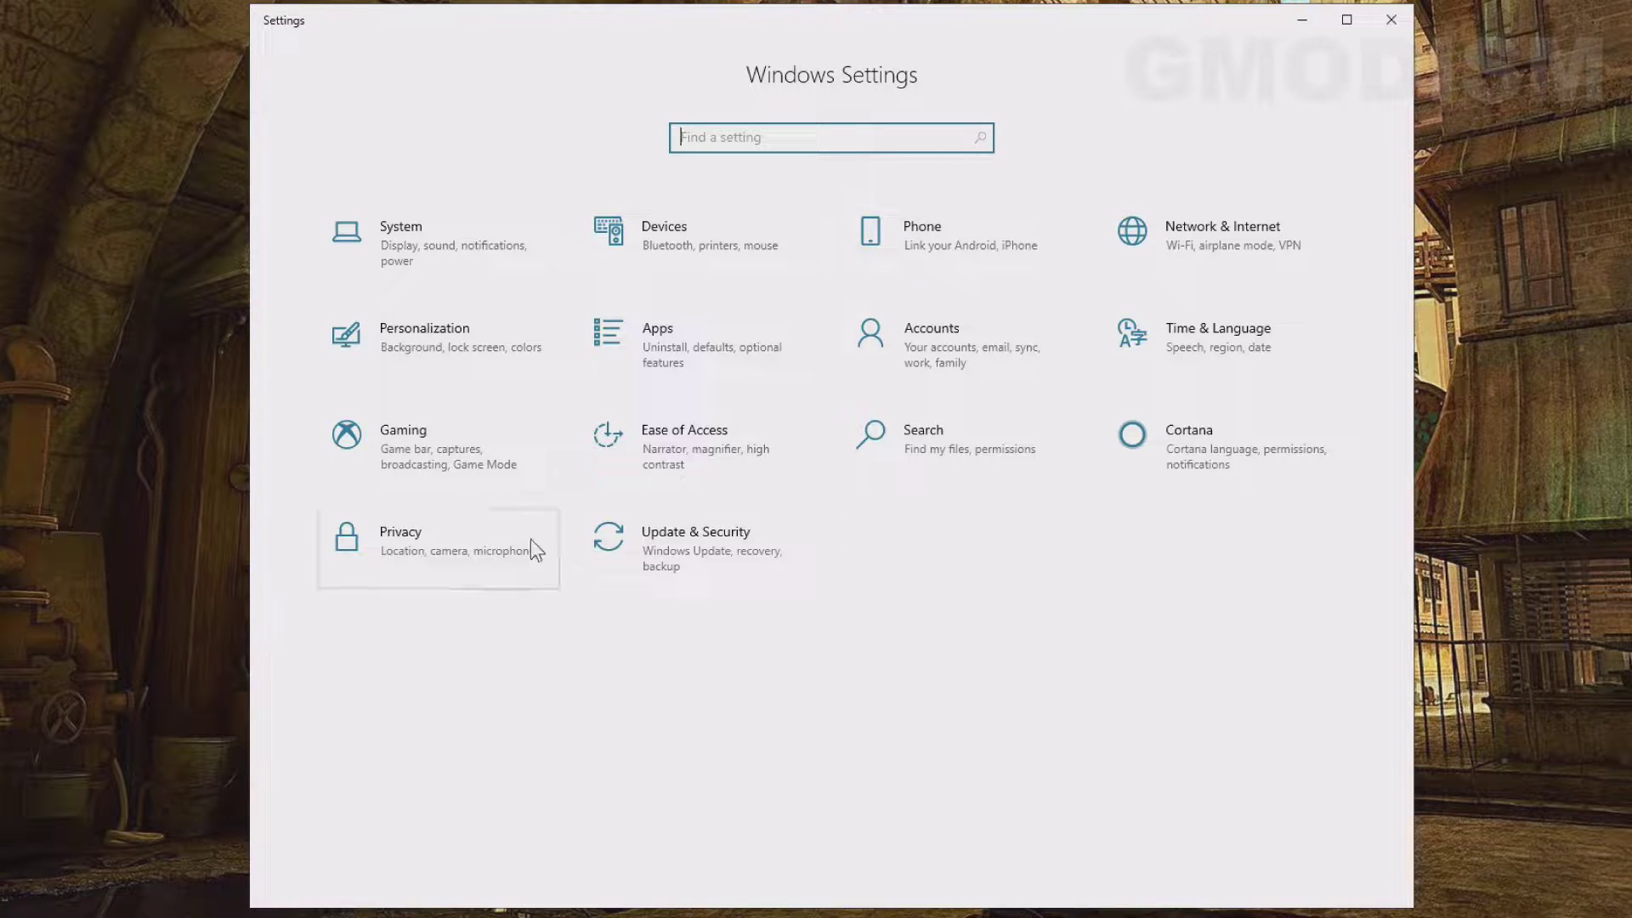
{"action": "left_click", "coordinate": [449, 544]}
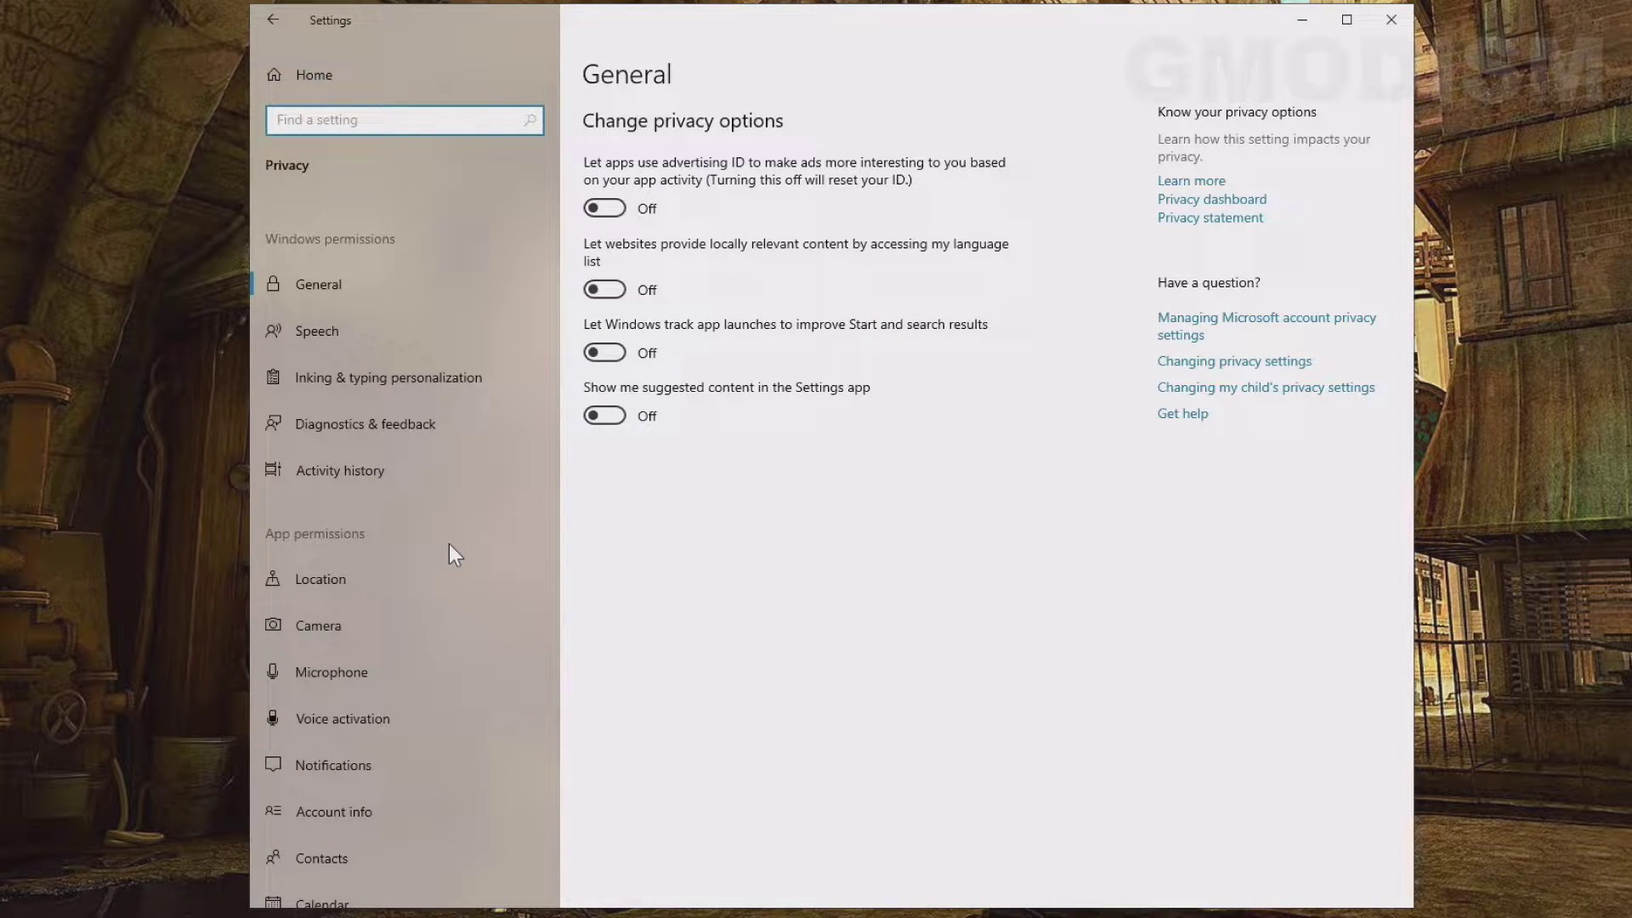
{"action": "left_click", "coordinate": [371, 699]}
{"action": "left_click", "coordinate": [364, 676]}
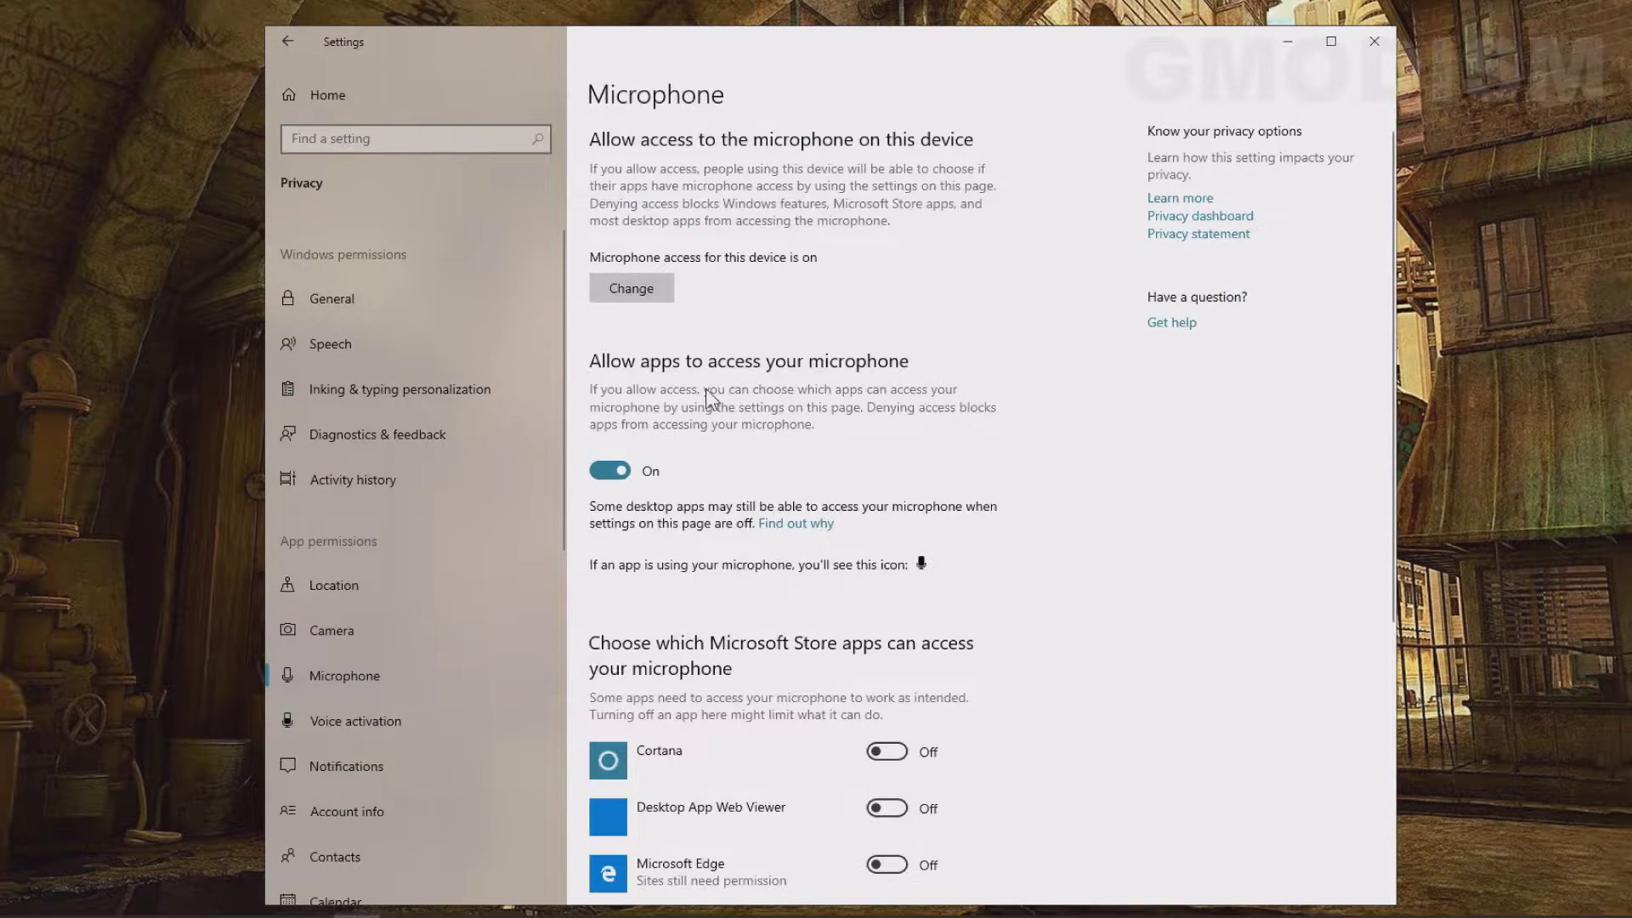
Review the microphone access toggles, then search Start for 'contr'.
{"action": "scroll", "coordinate": [782, 425], "scroll_direction": "down", "scroll_amount": 2}
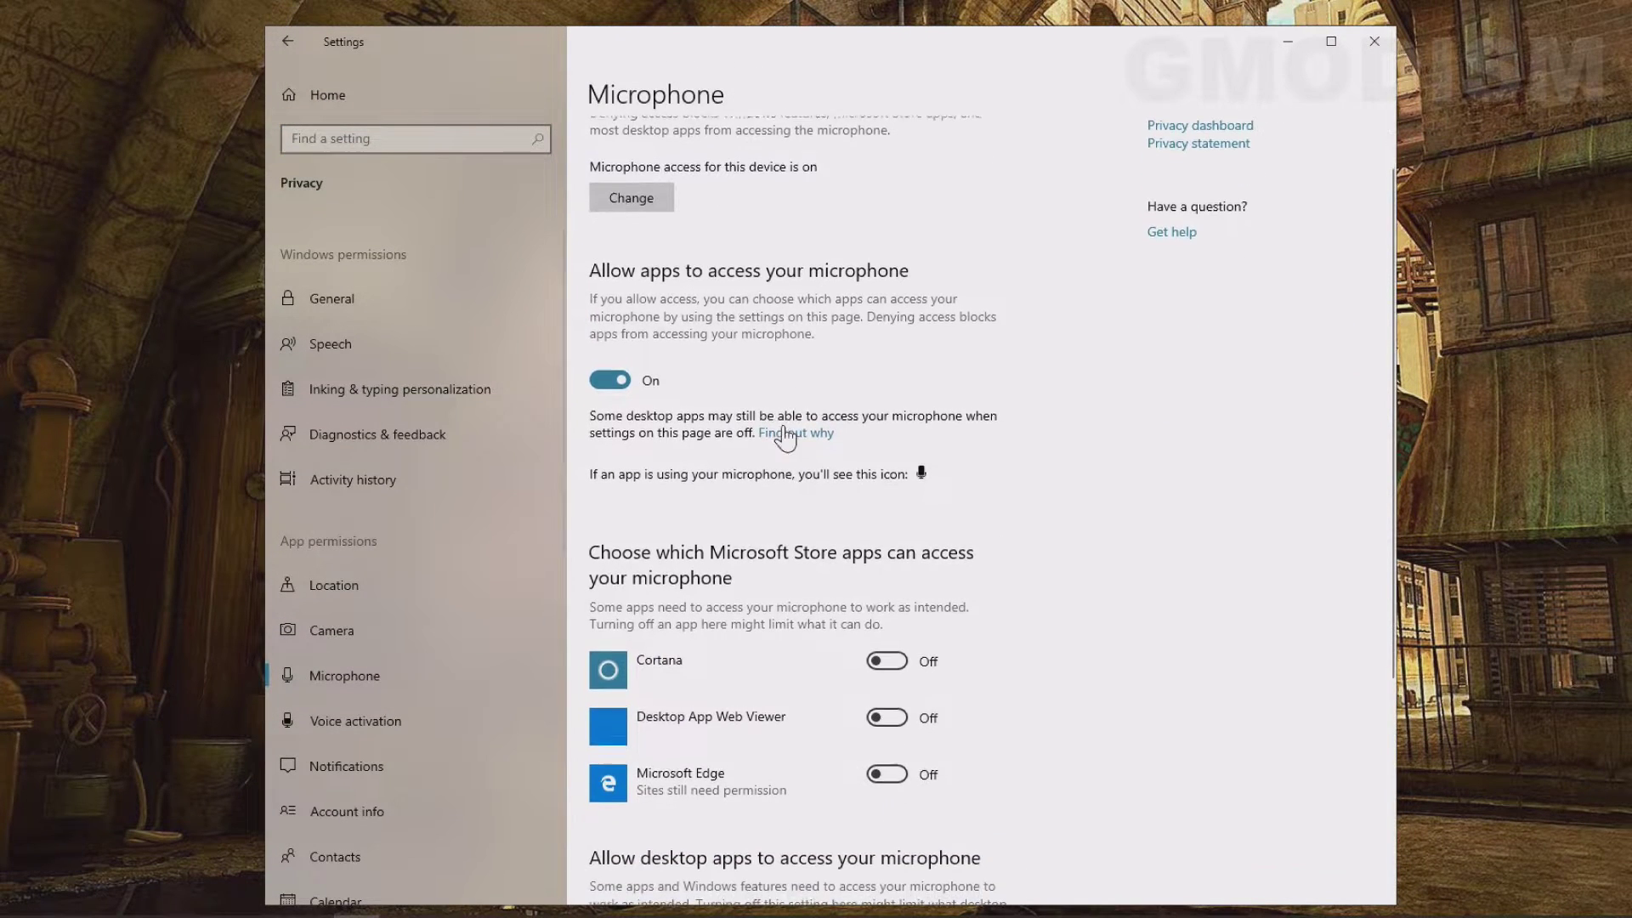
{"action": "scroll", "coordinate": [785, 438], "scroll_direction": "up", "scroll_amount": 2}
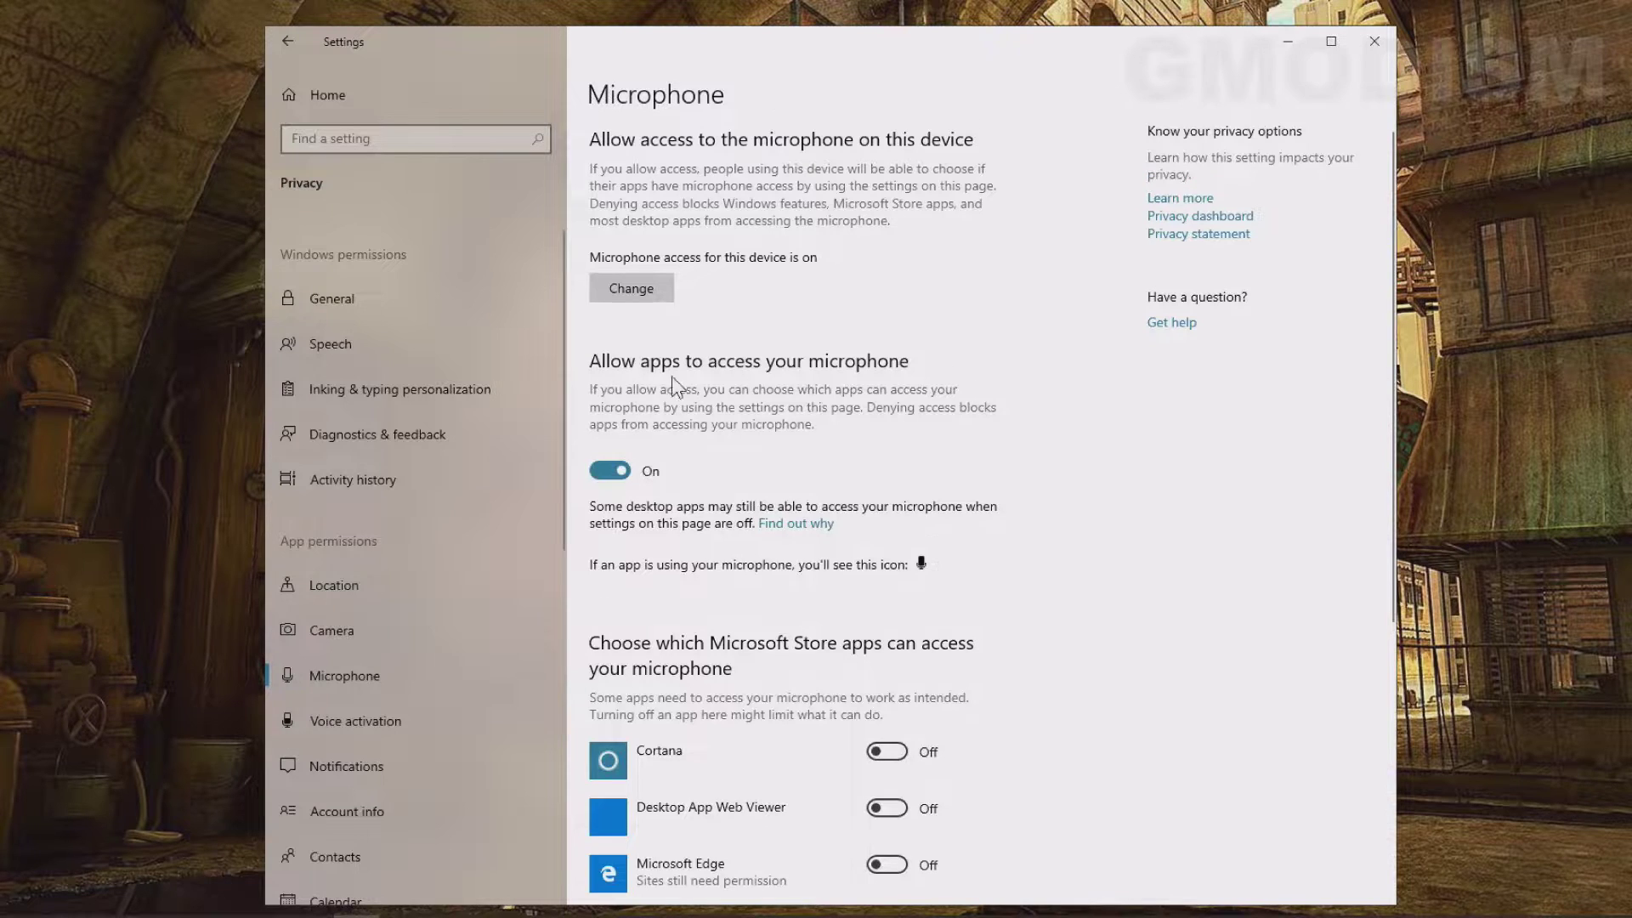
{"action": "scroll", "coordinate": [635, 455], "scroll_direction": "down", "scroll_amount": 5}
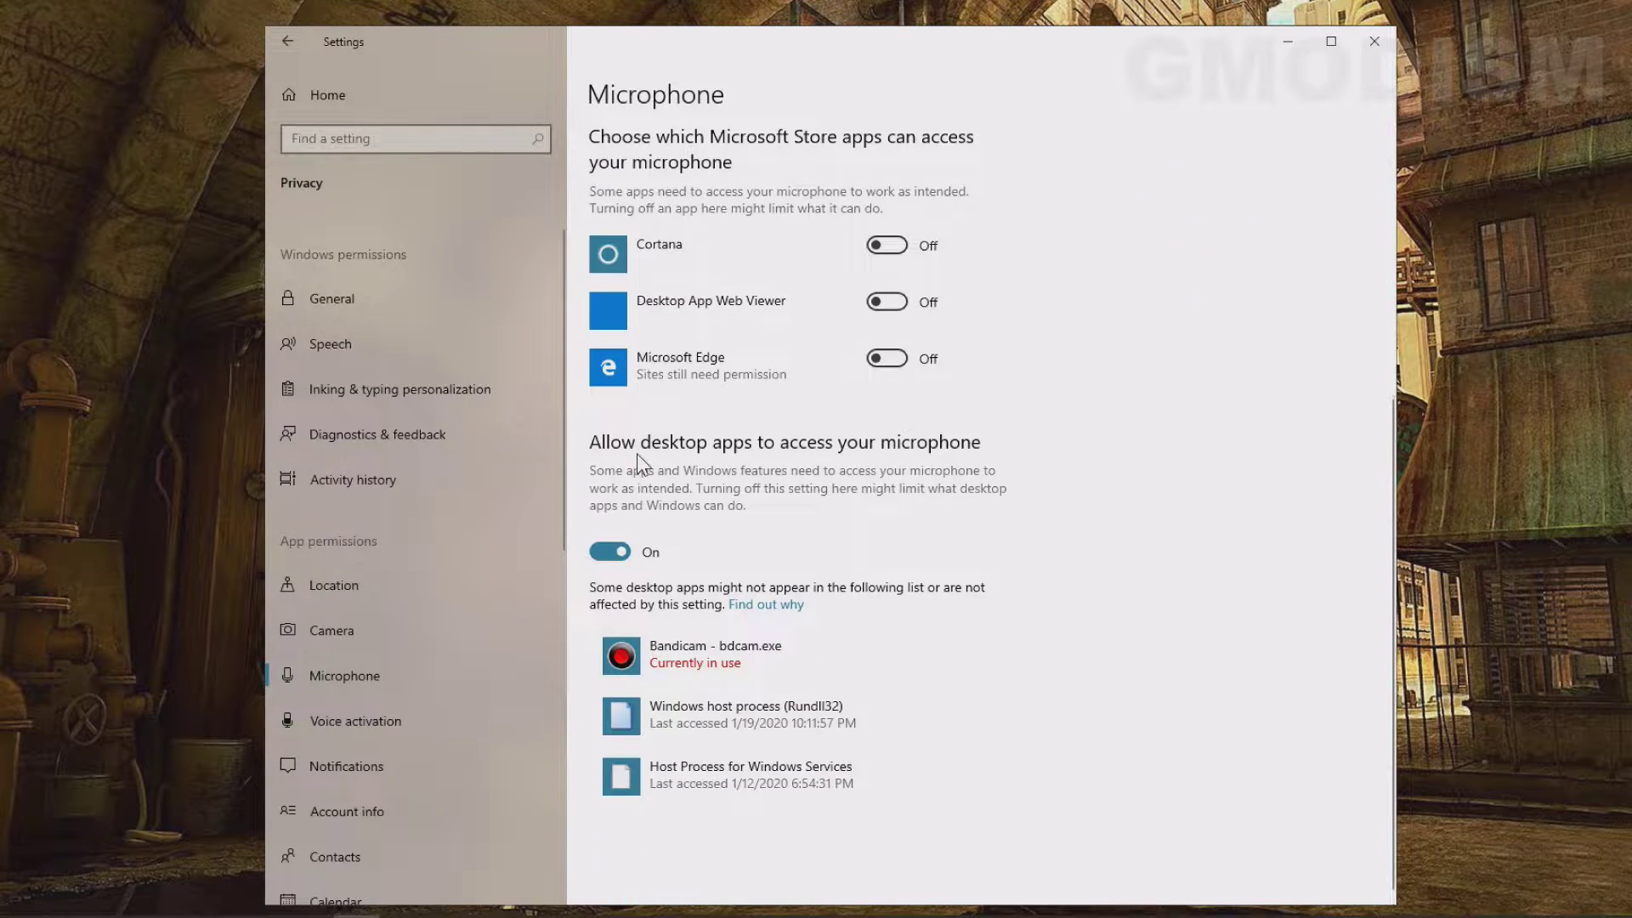
{"action": "scroll", "coordinate": [643, 463], "scroll_direction": "up", "scroll_amount": 1}
{"action": "scroll", "coordinate": [781, 524], "scroll_direction": "up", "scroll_amount": 5}
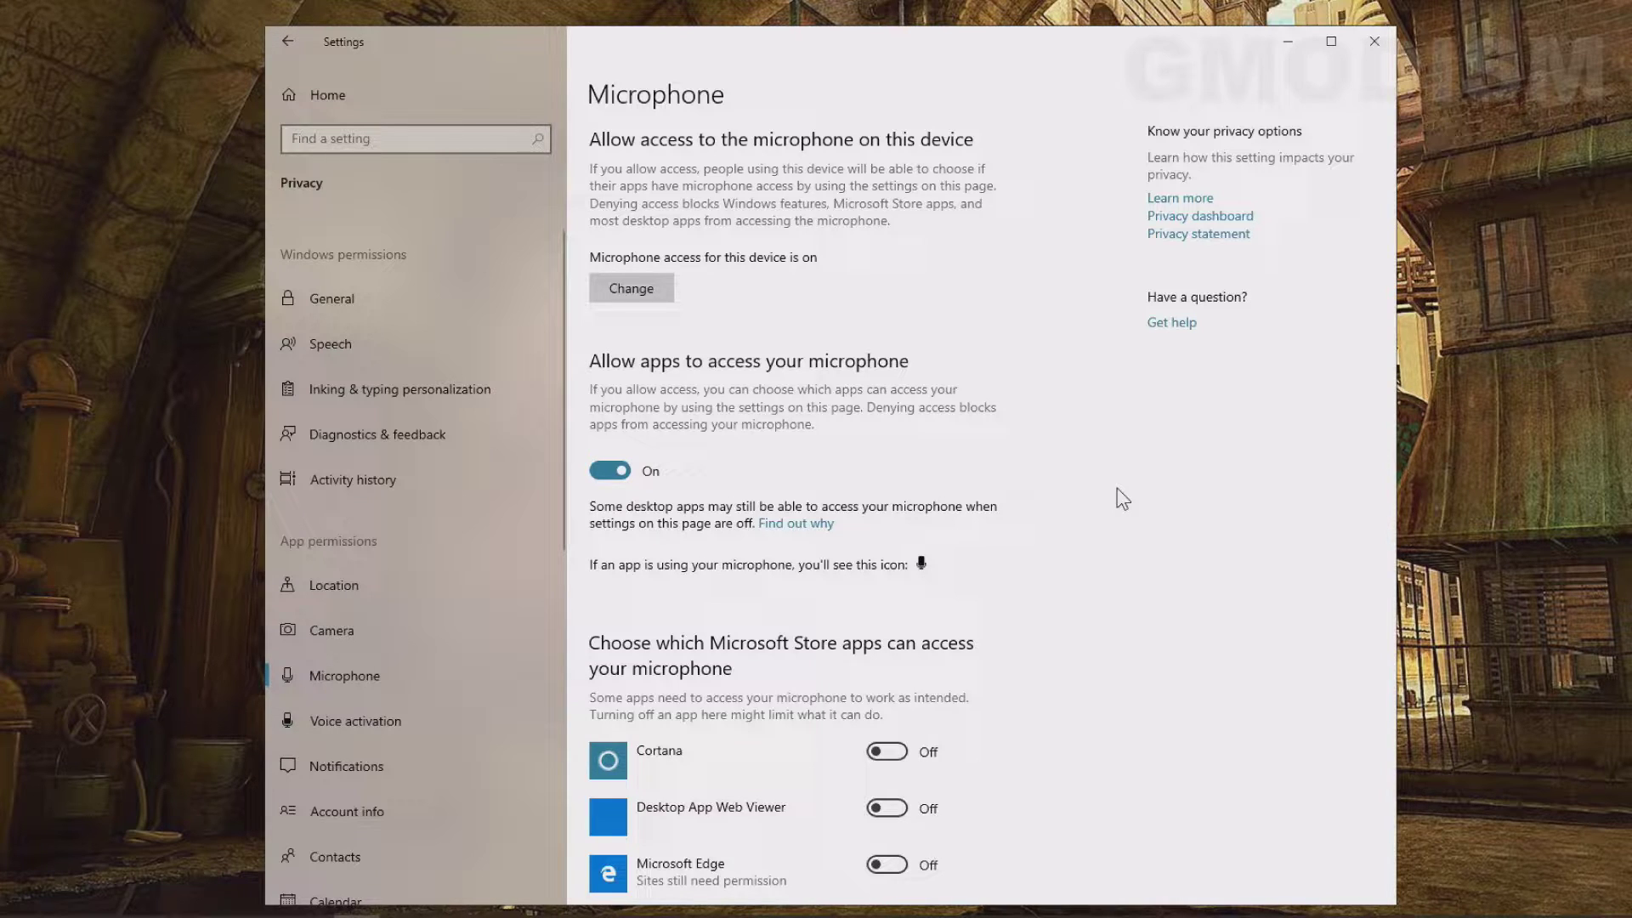
{"action": "key", "text": "super"}
{"action": "type", "text": "contr"}
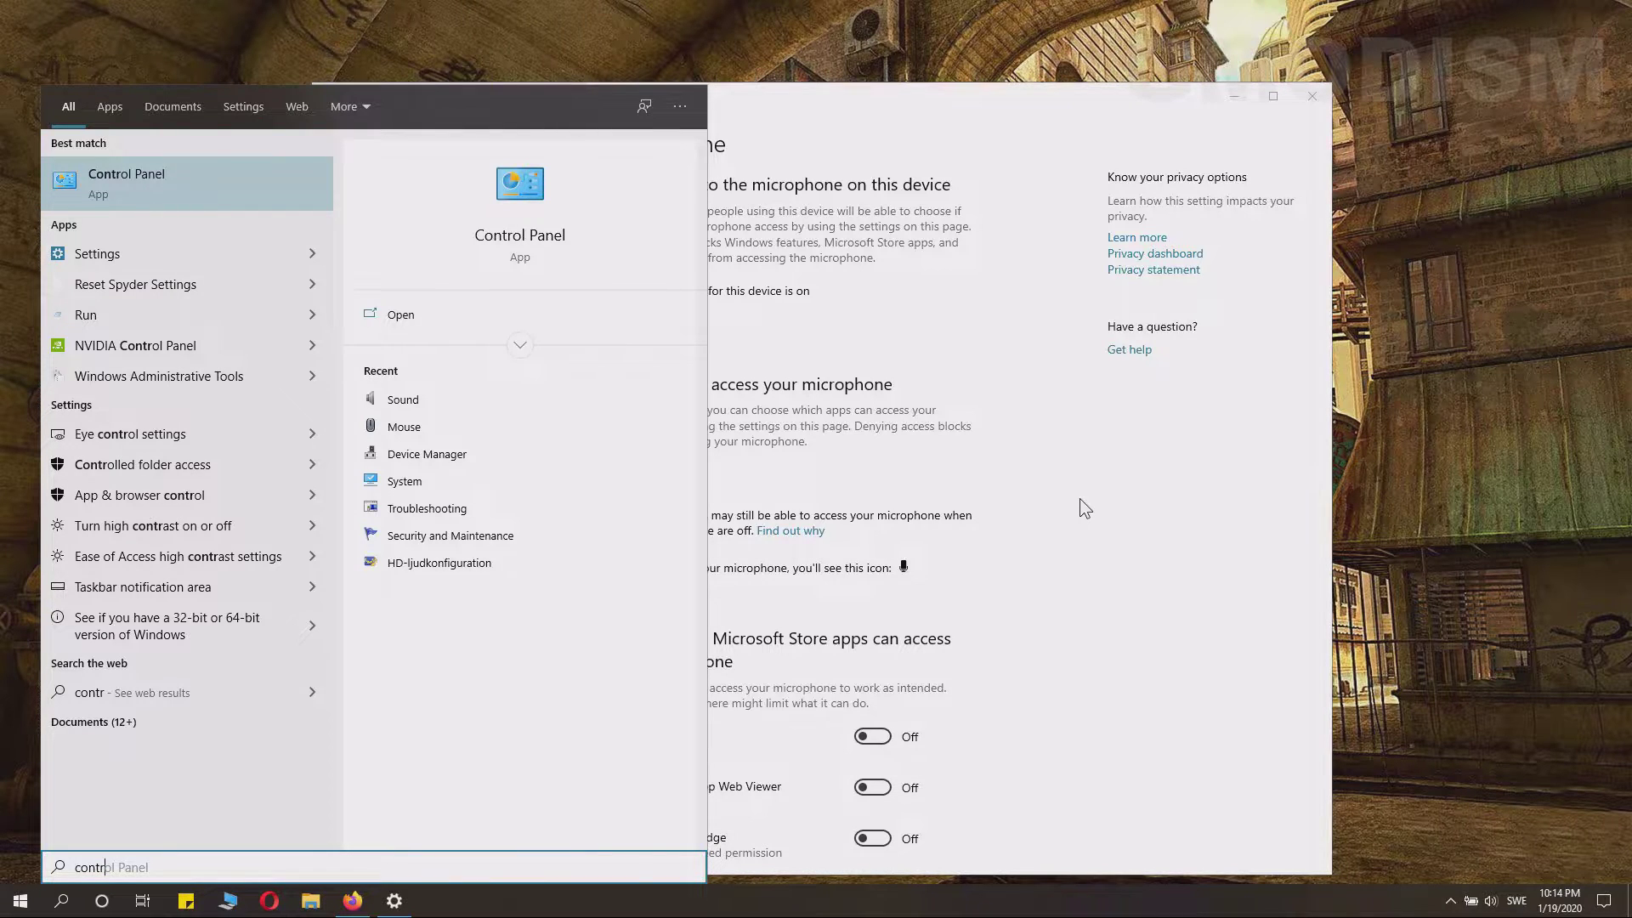
Open Control Panel's Sound dialog on the Recording tab listing the Mikrofon devices.
{"action": "key", "text": "Return"}
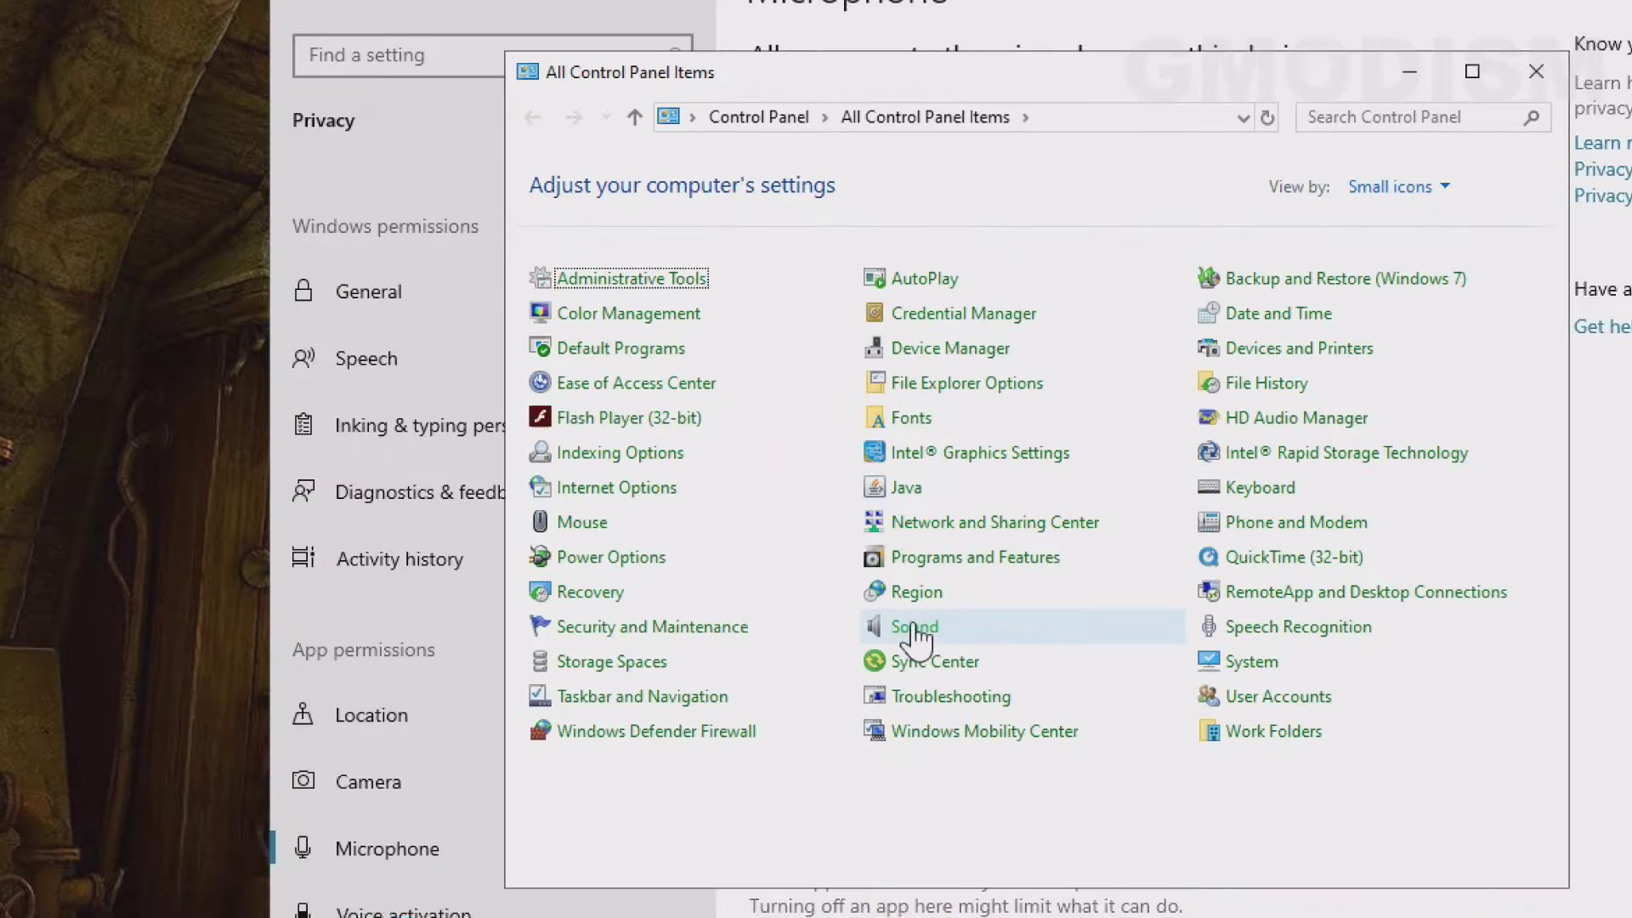
{"action": "left_click", "coordinate": [914, 629]}
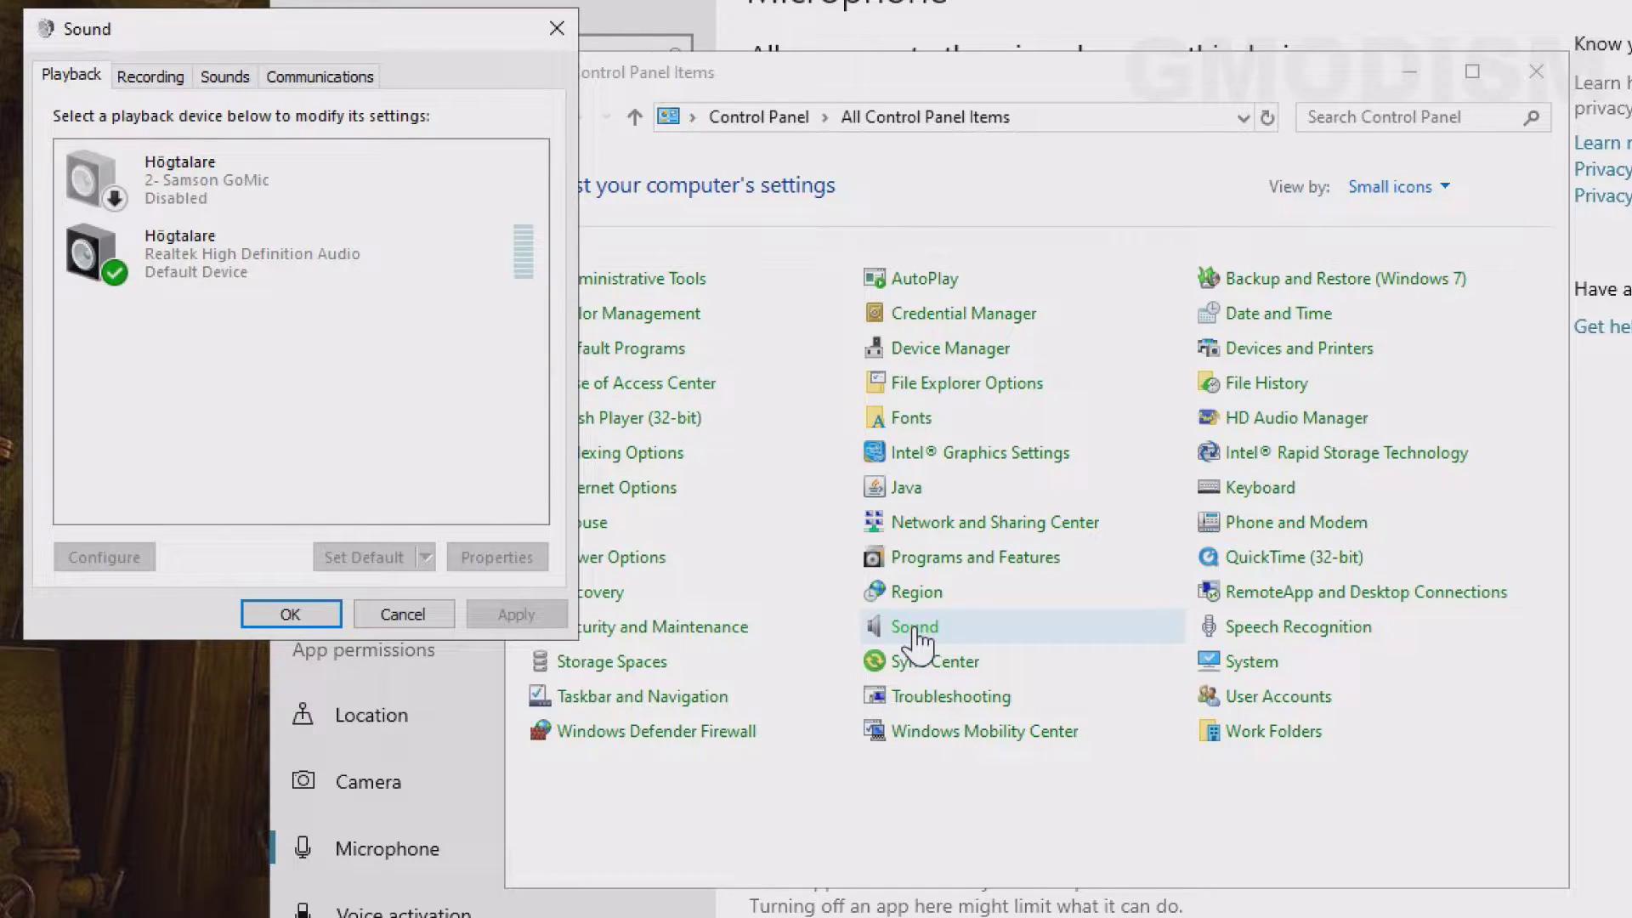
{"action": "left_click", "coordinate": [146, 79]}
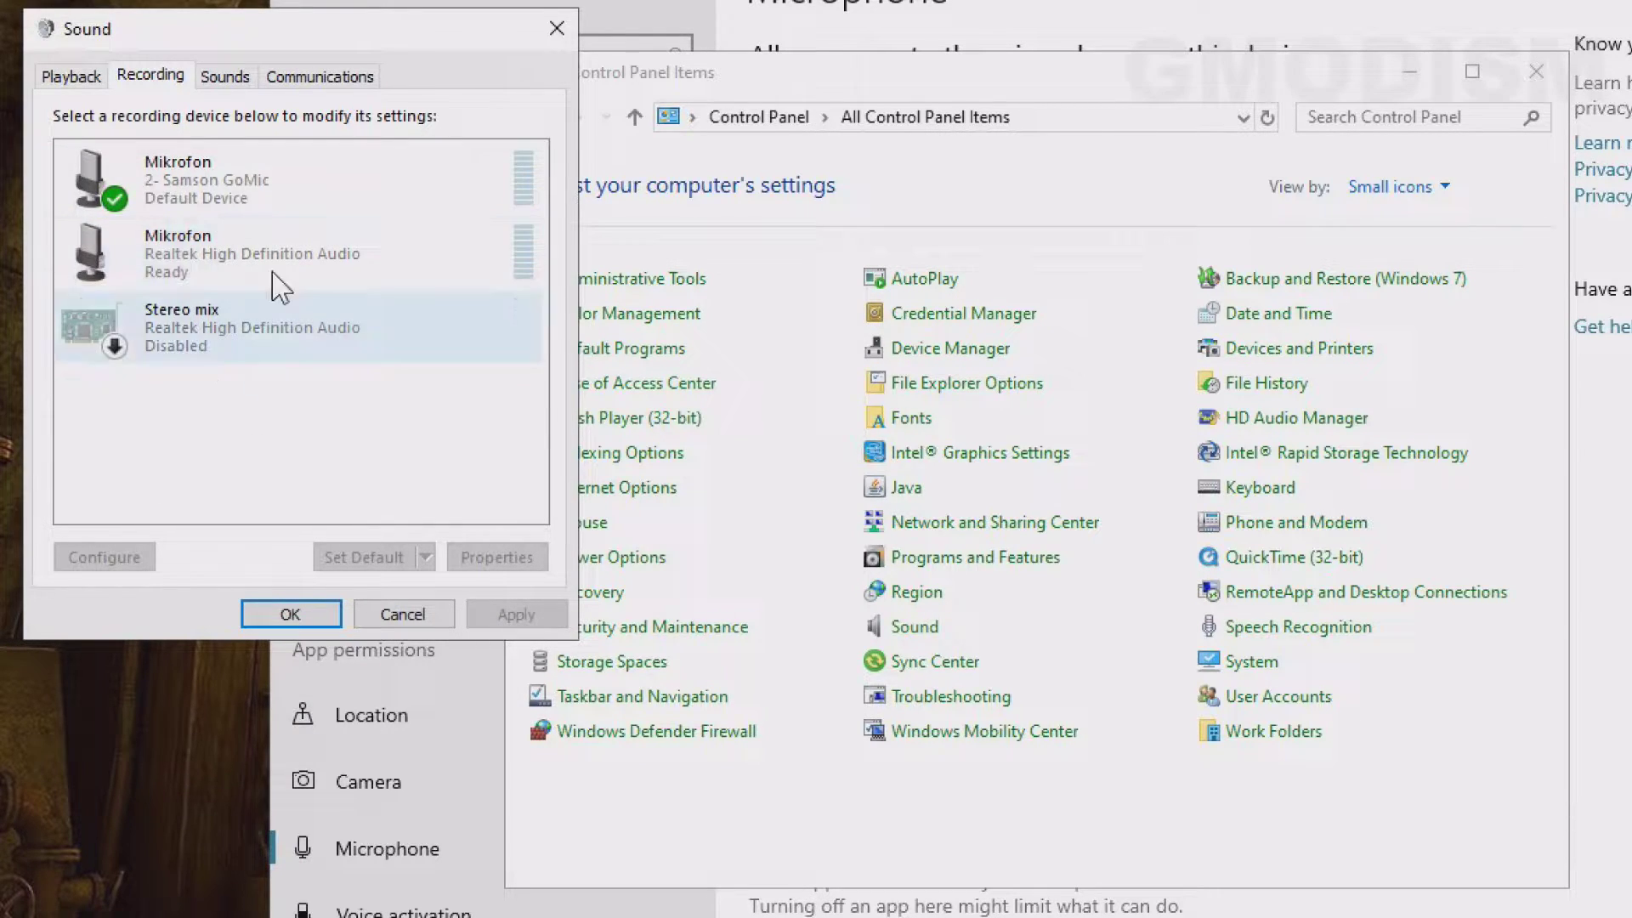
Disable the Realtek Mikrofon, then re-enable it so it reads Ready.
{"action": "right_click", "coordinate": [218, 430]}
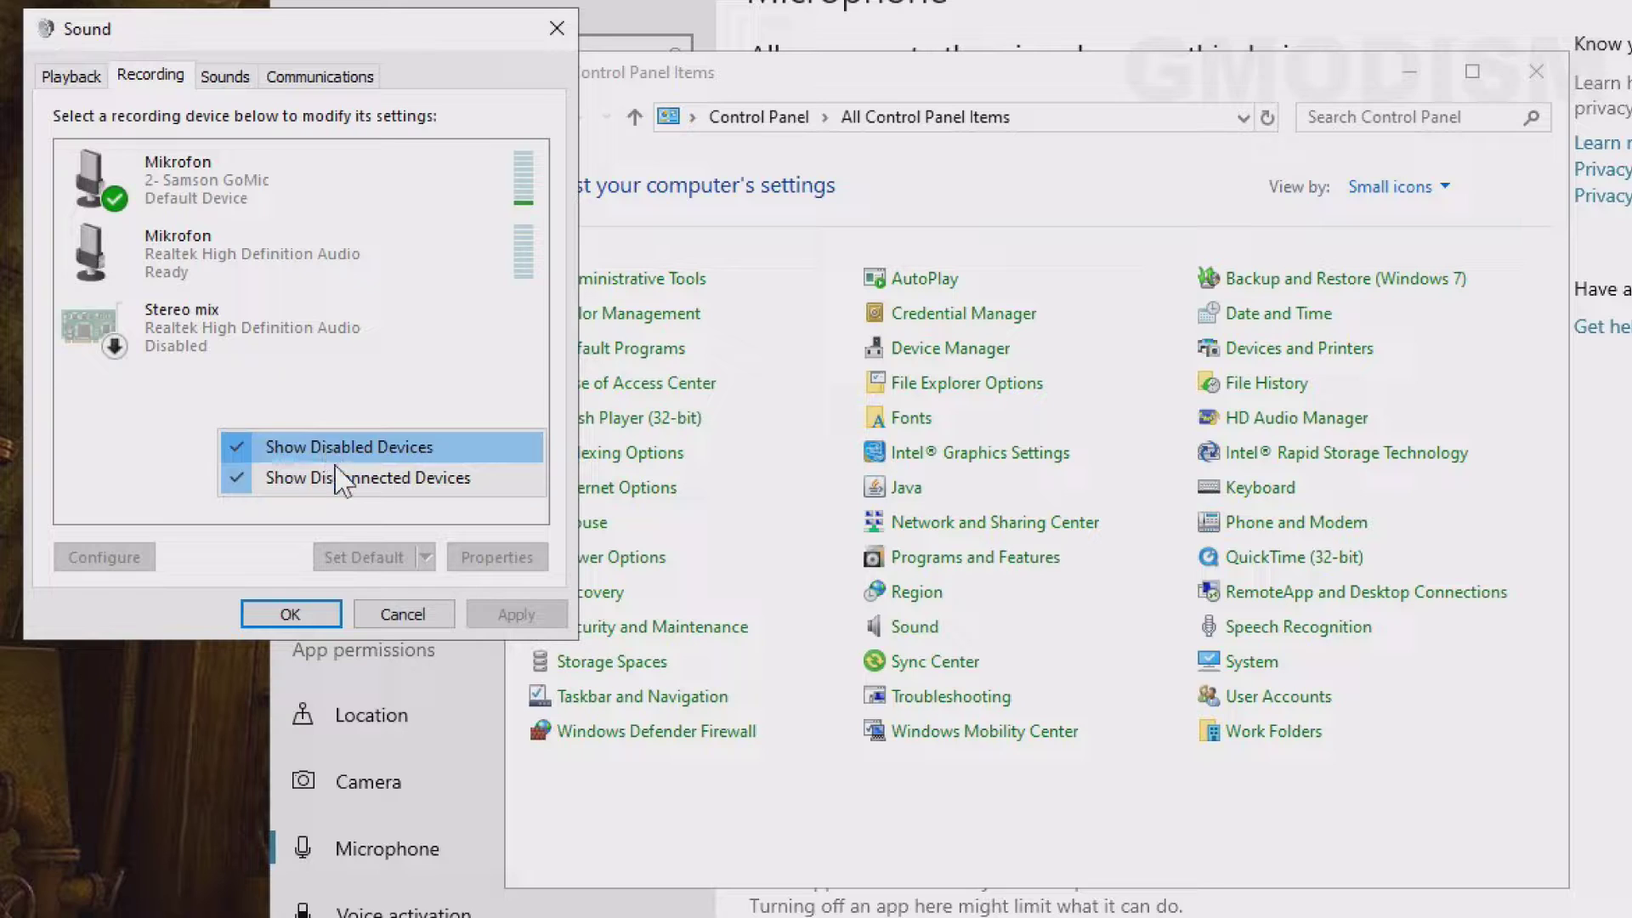
{"action": "left_click", "coordinate": [133, 465]}
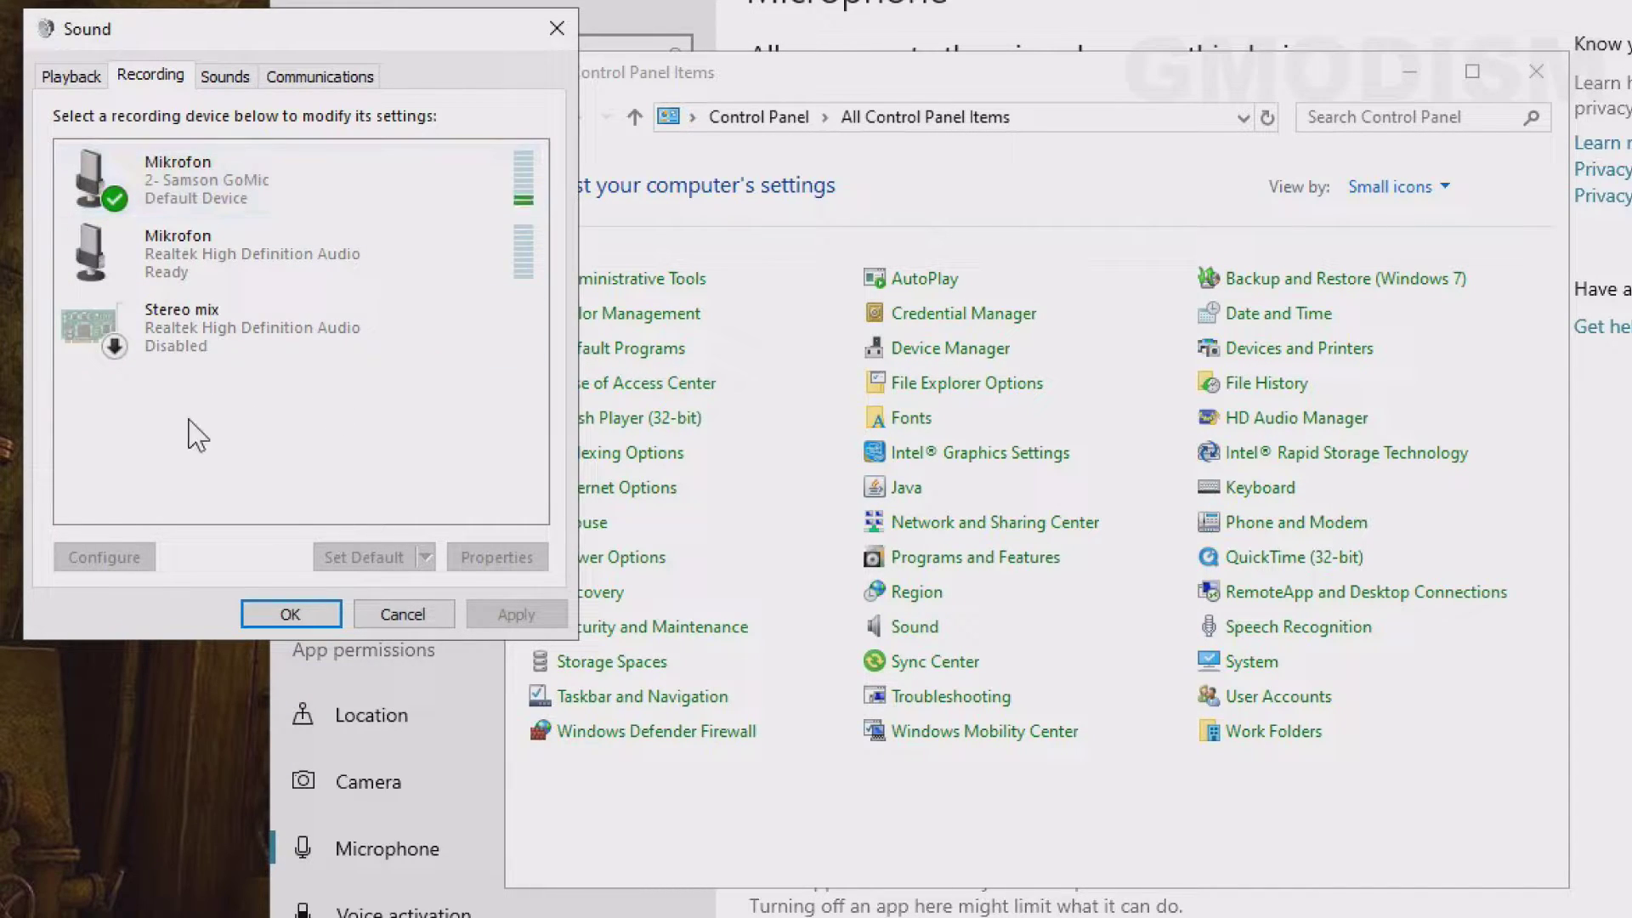
{"action": "right_click", "coordinate": [273, 286]}
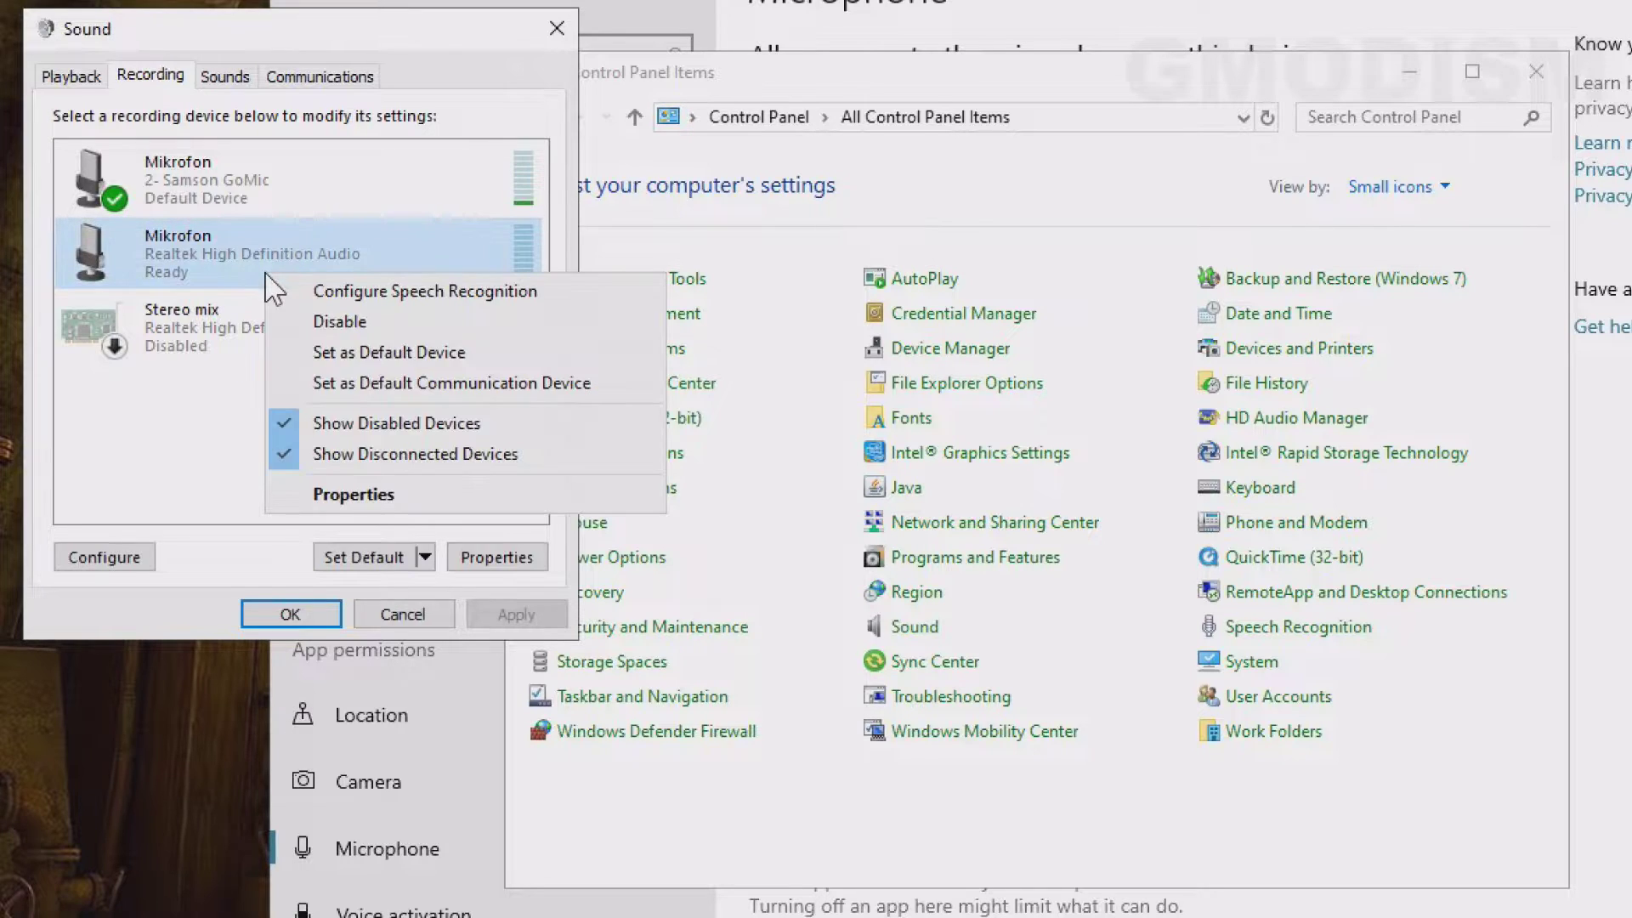
{"action": "left_click", "coordinate": [323, 321]}
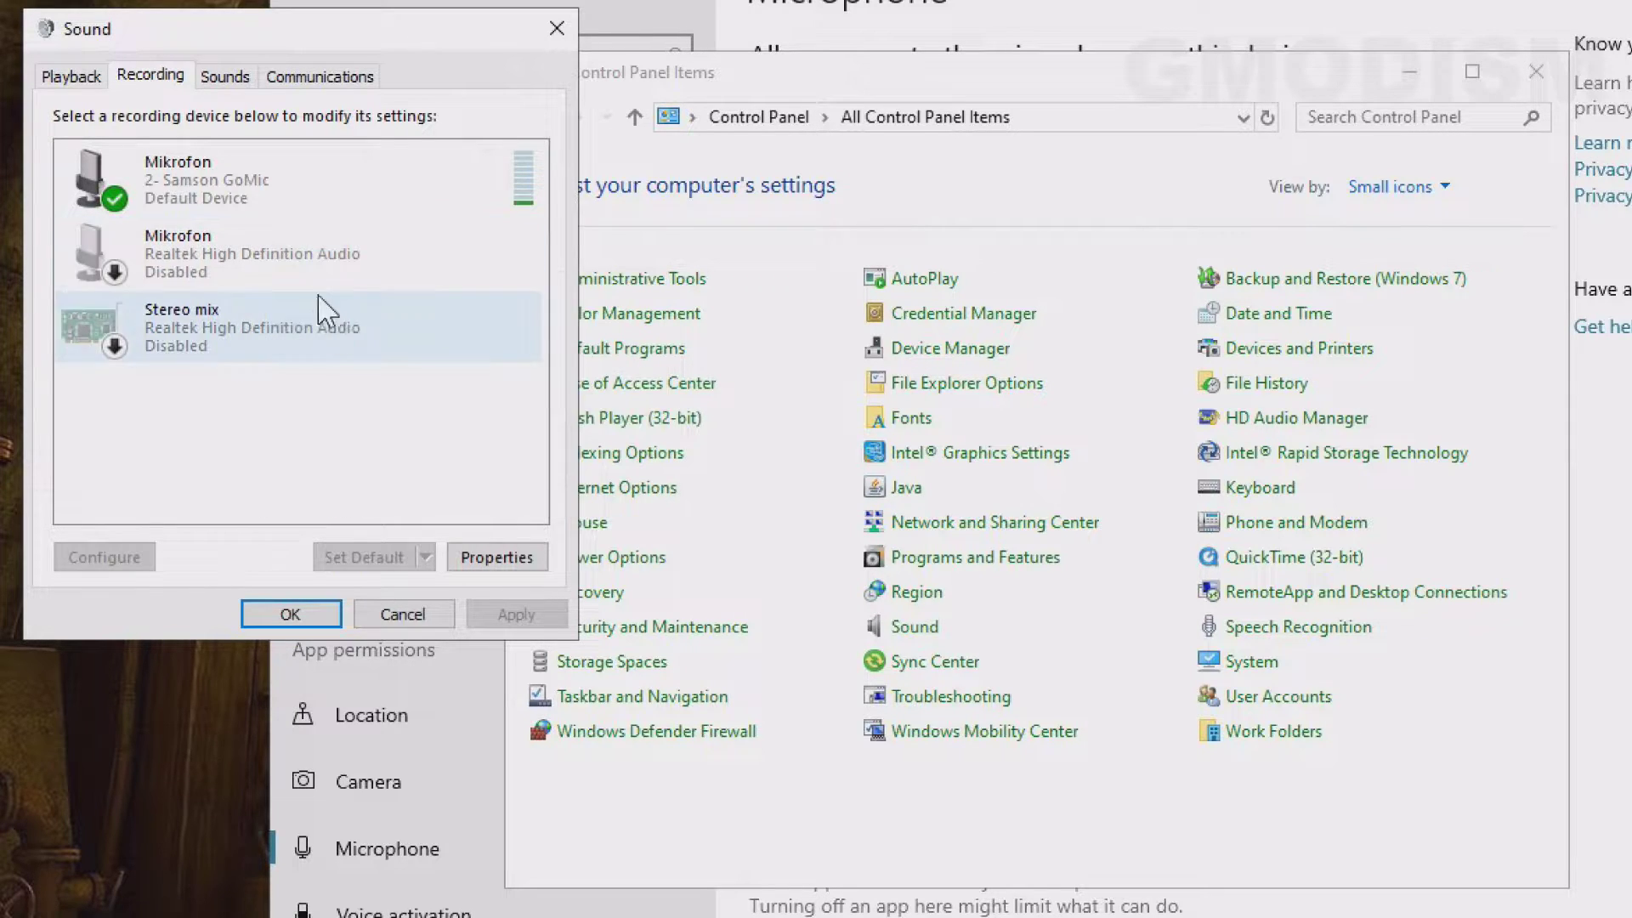
{"action": "left_click", "coordinate": [240, 259]}
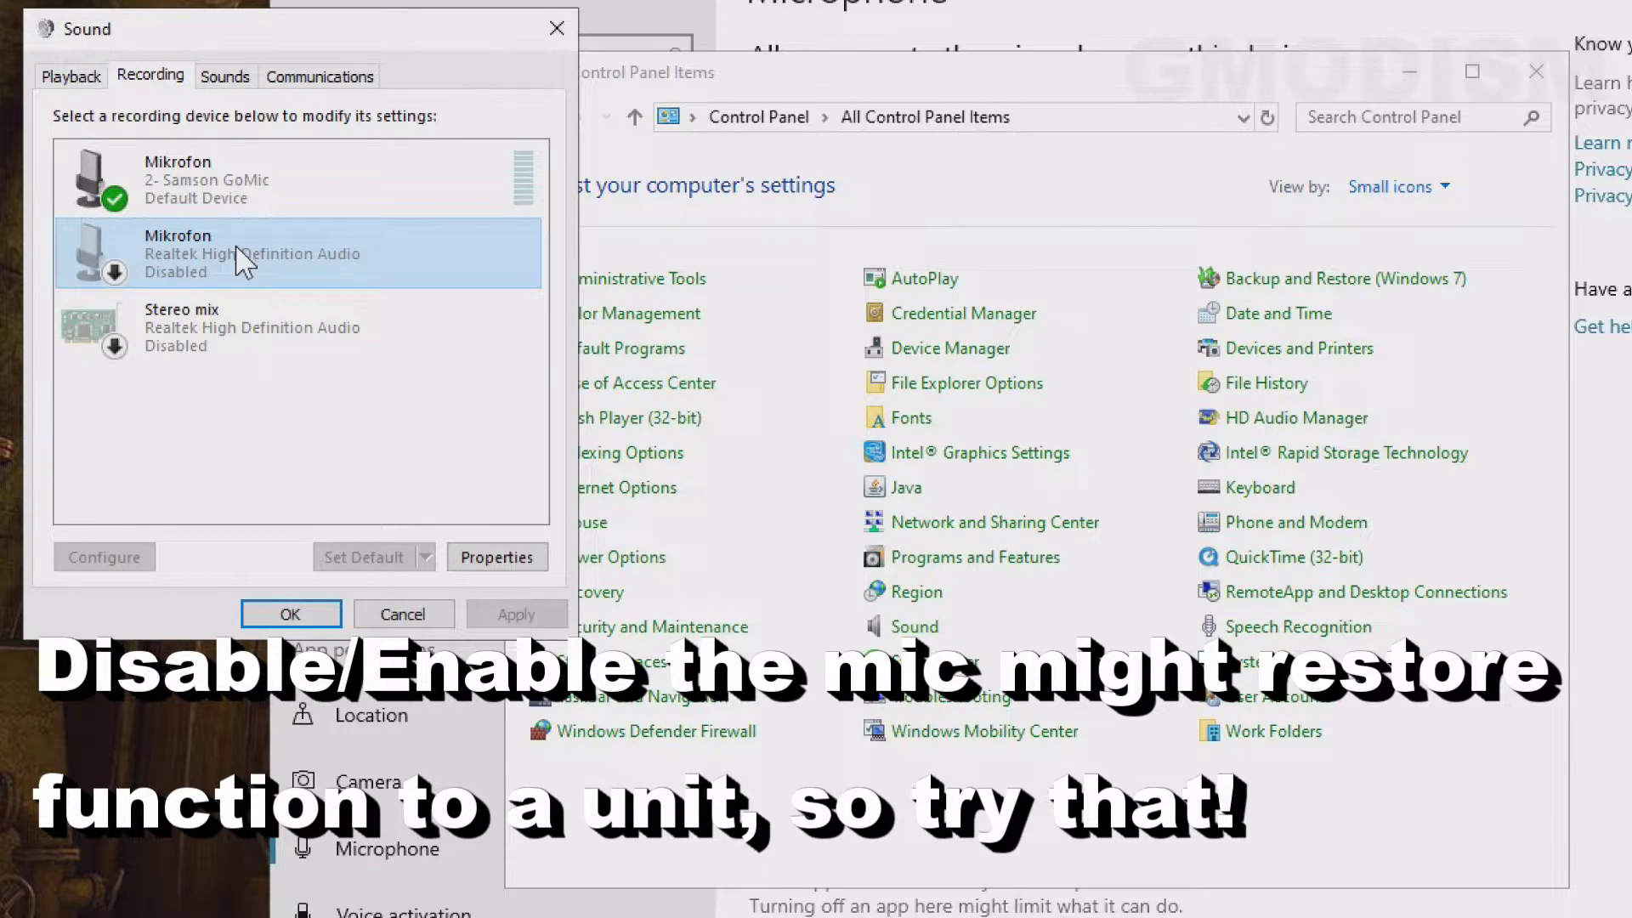
{"action": "right_click", "coordinate": [236, 247]}
{"action": "left_click", "coordinate": [285, 264]}
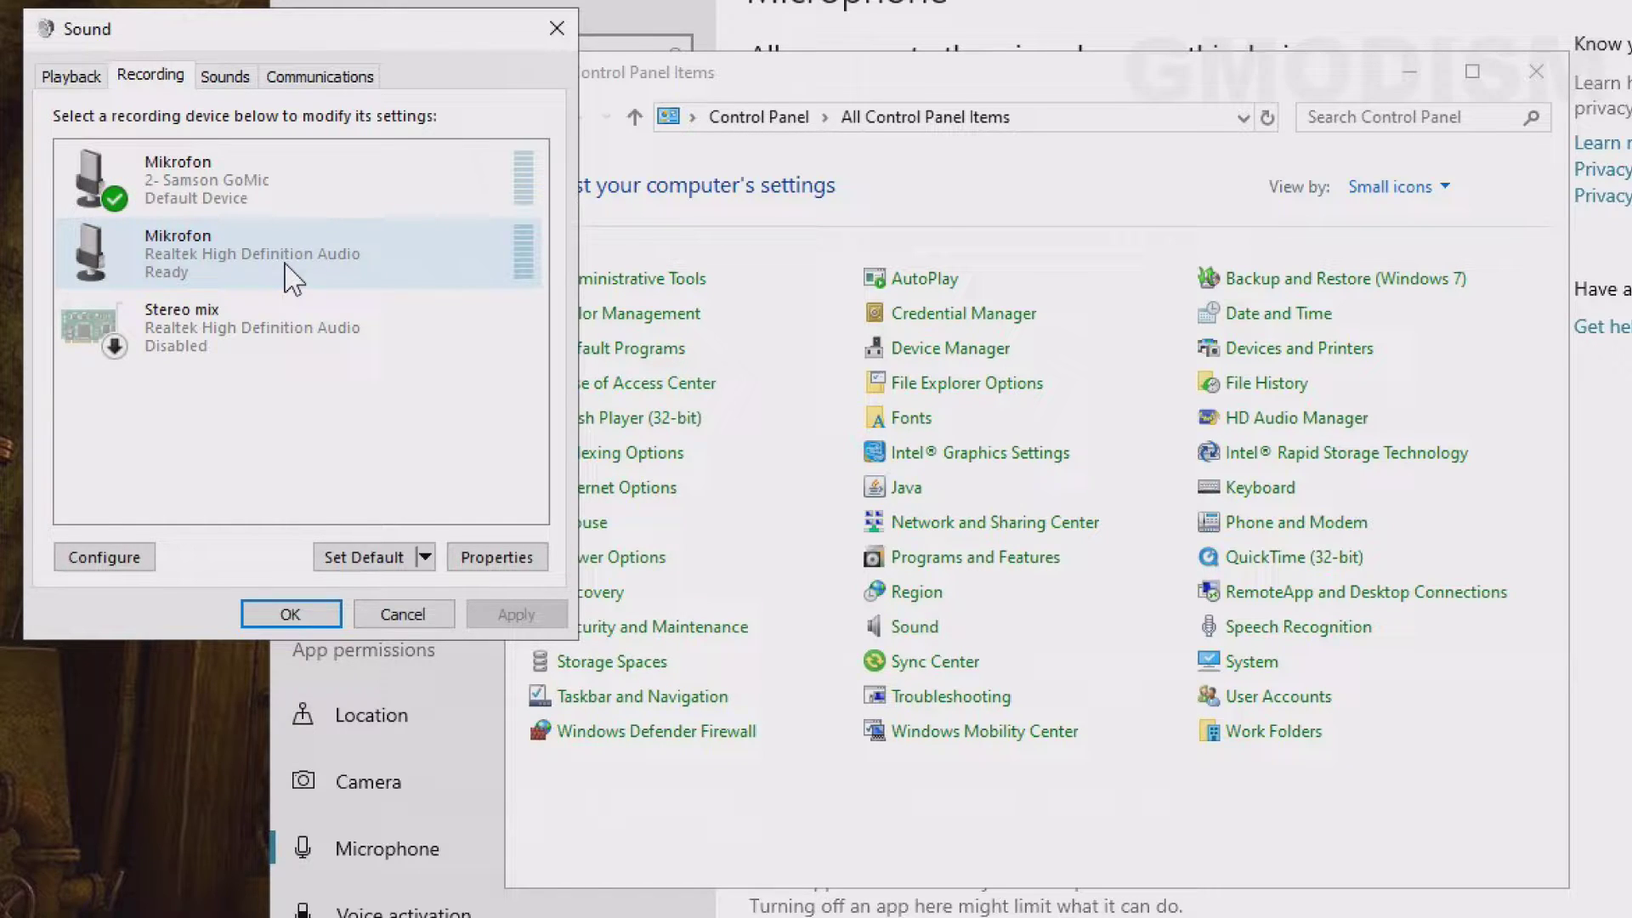
Lower the Samson GoMic's Mikrofon level from 86 to 83 in its Properties.
{"action": "left_click", "coordinate": [299, 202]}
{"action": "left_click", "coordinate": [299, 203]}
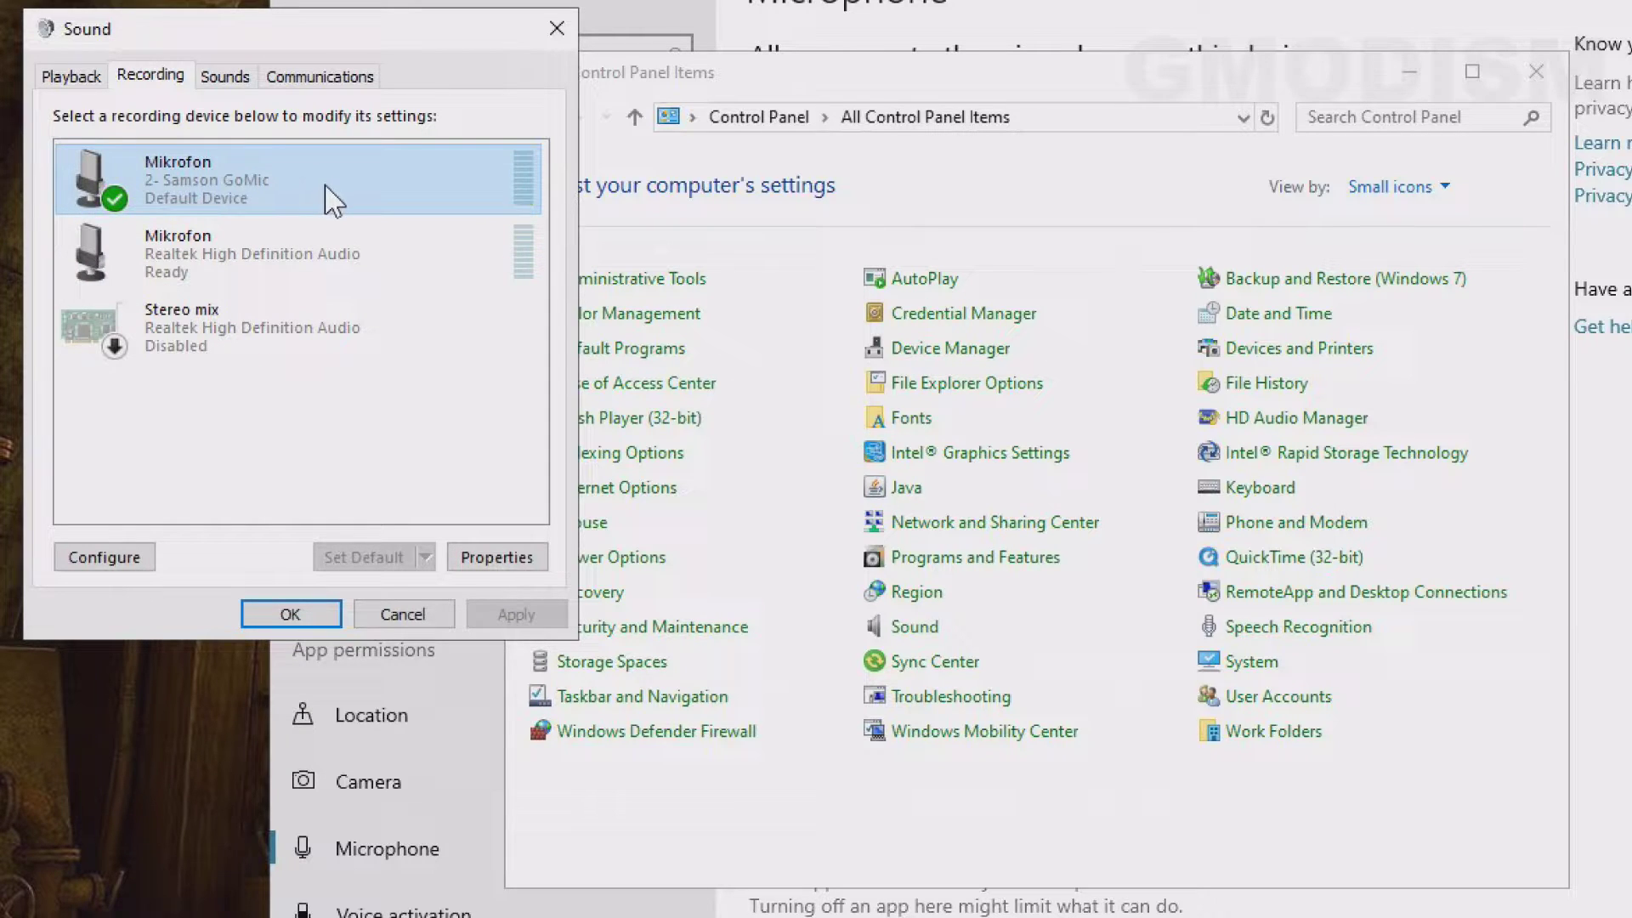
{"action": "right_click", "coordinate": [325, 185]}
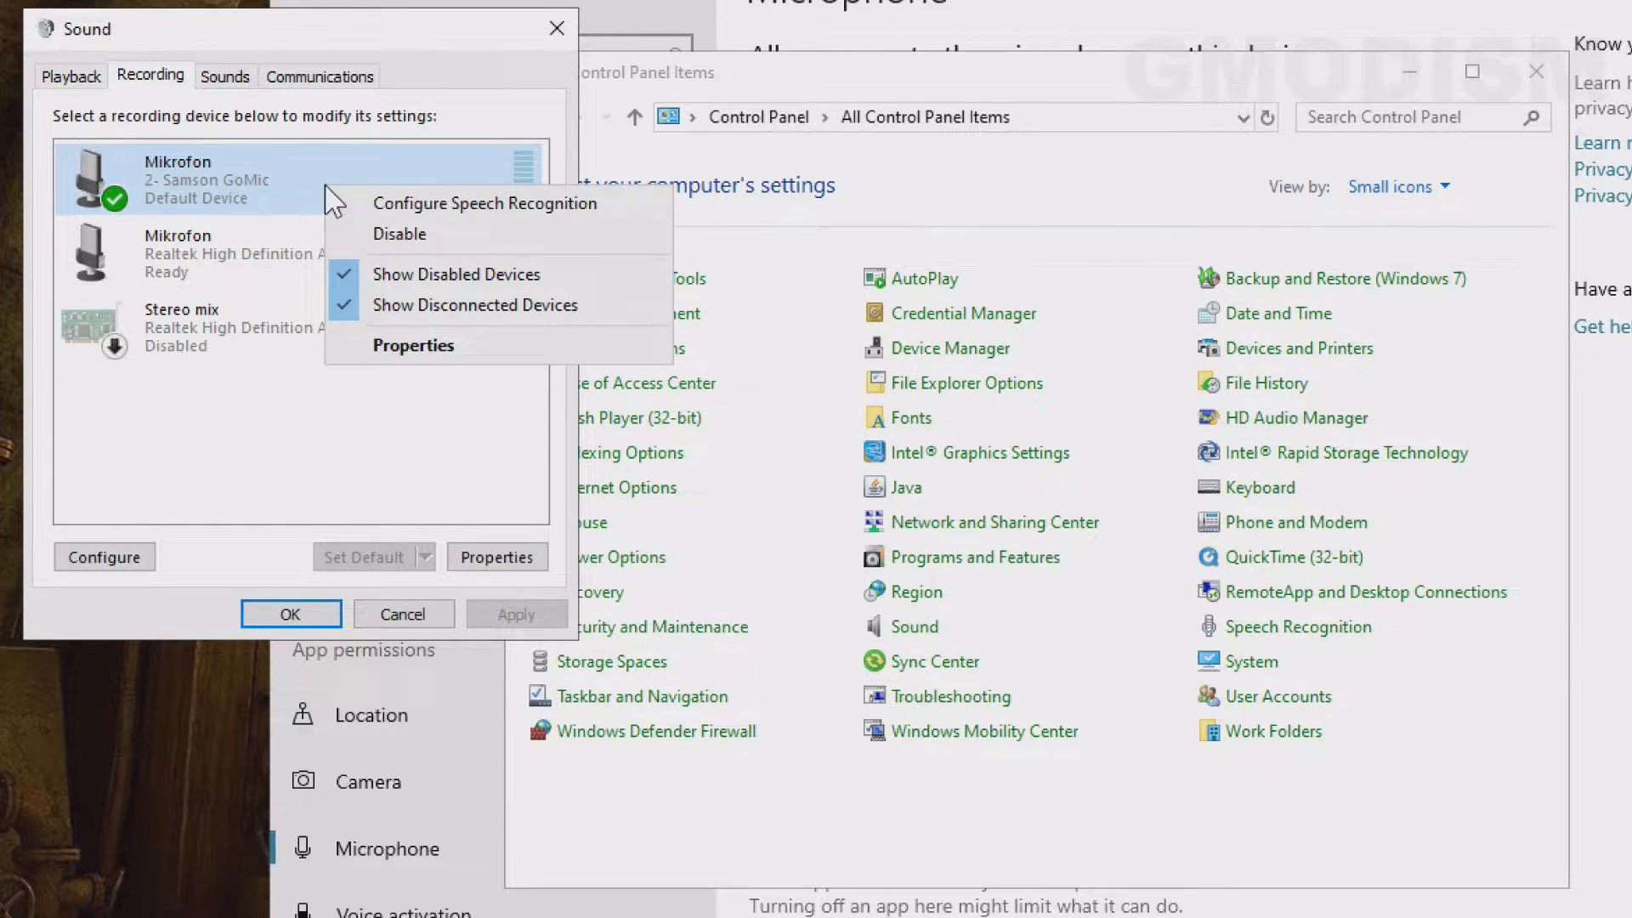
{"action": "left_click", "coordinate": [432, 350]}
{"action": "left_click", "coordinate": [242, 185]}
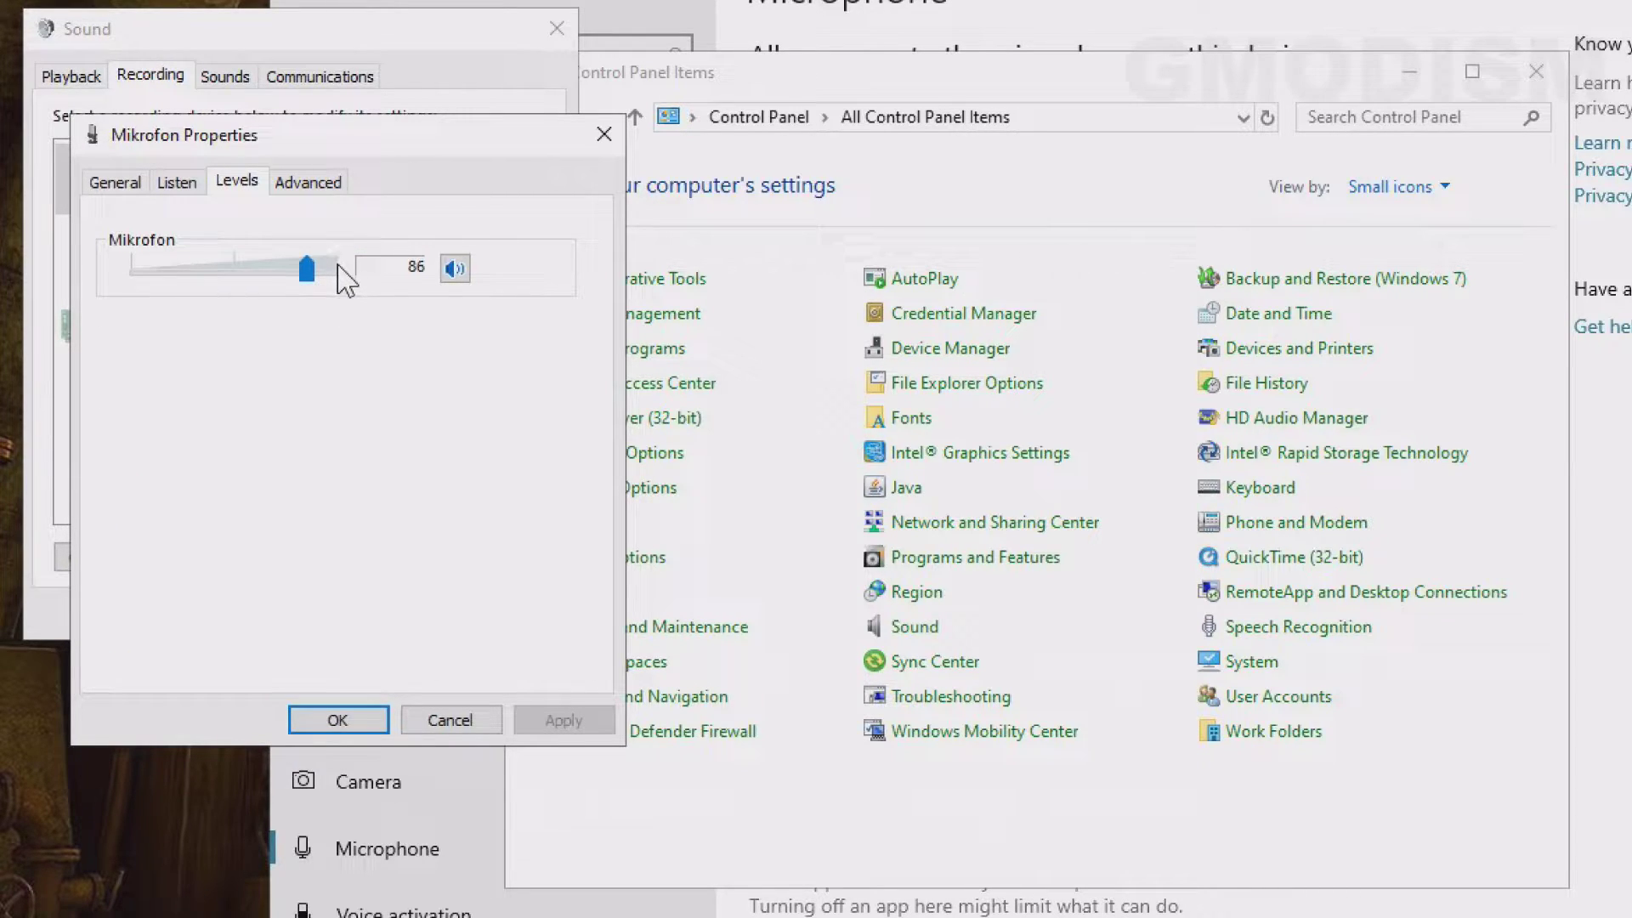
{"action": "mouse_move", "coordinate": [308, 270]}
{"action": "left_mouse_down"}
{"action": "mouse_move", "coordinate": [223, 281]}
{"action": "mouse_move", "coordinate": [357, 278]}
{"action": "mouse_move", "coordinate": [259, 265]}
{"action": "mouse_move", "coordinate": [302, 273]}
{"action": "left_mouse_up"}
{"action": "left_click", "coordinate": [602, 145]}
Set the Realtek Mikrofon as the default recording device.
{"action": "left_click", "coordinate": [448, 264]}
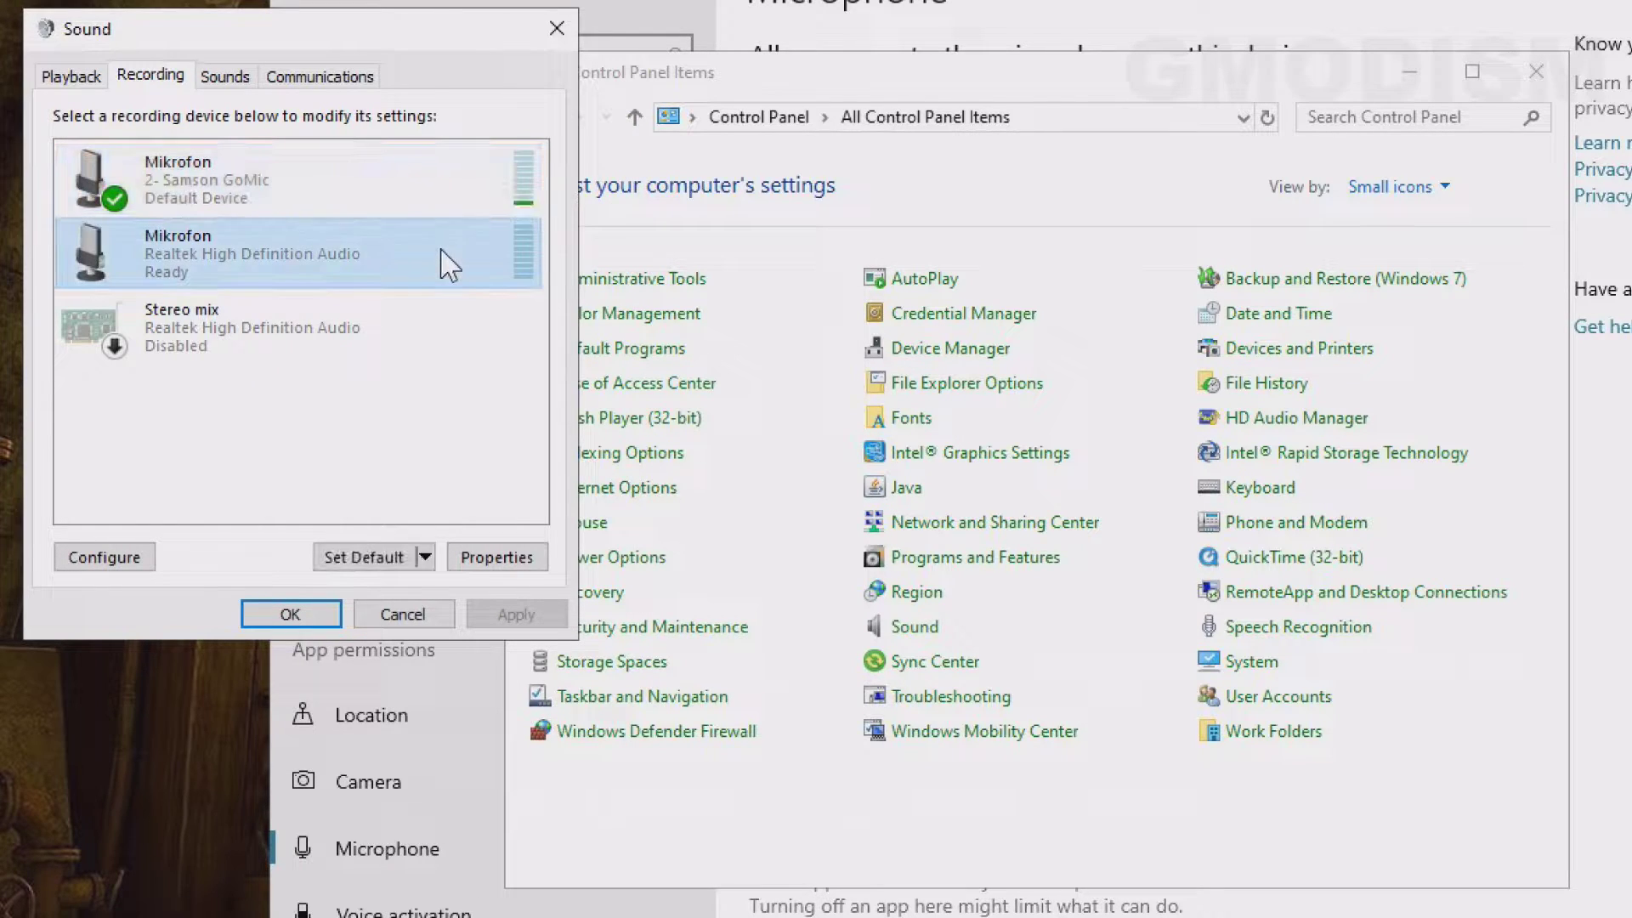
{"action": "right_click", "coordinate": [441, 250]}
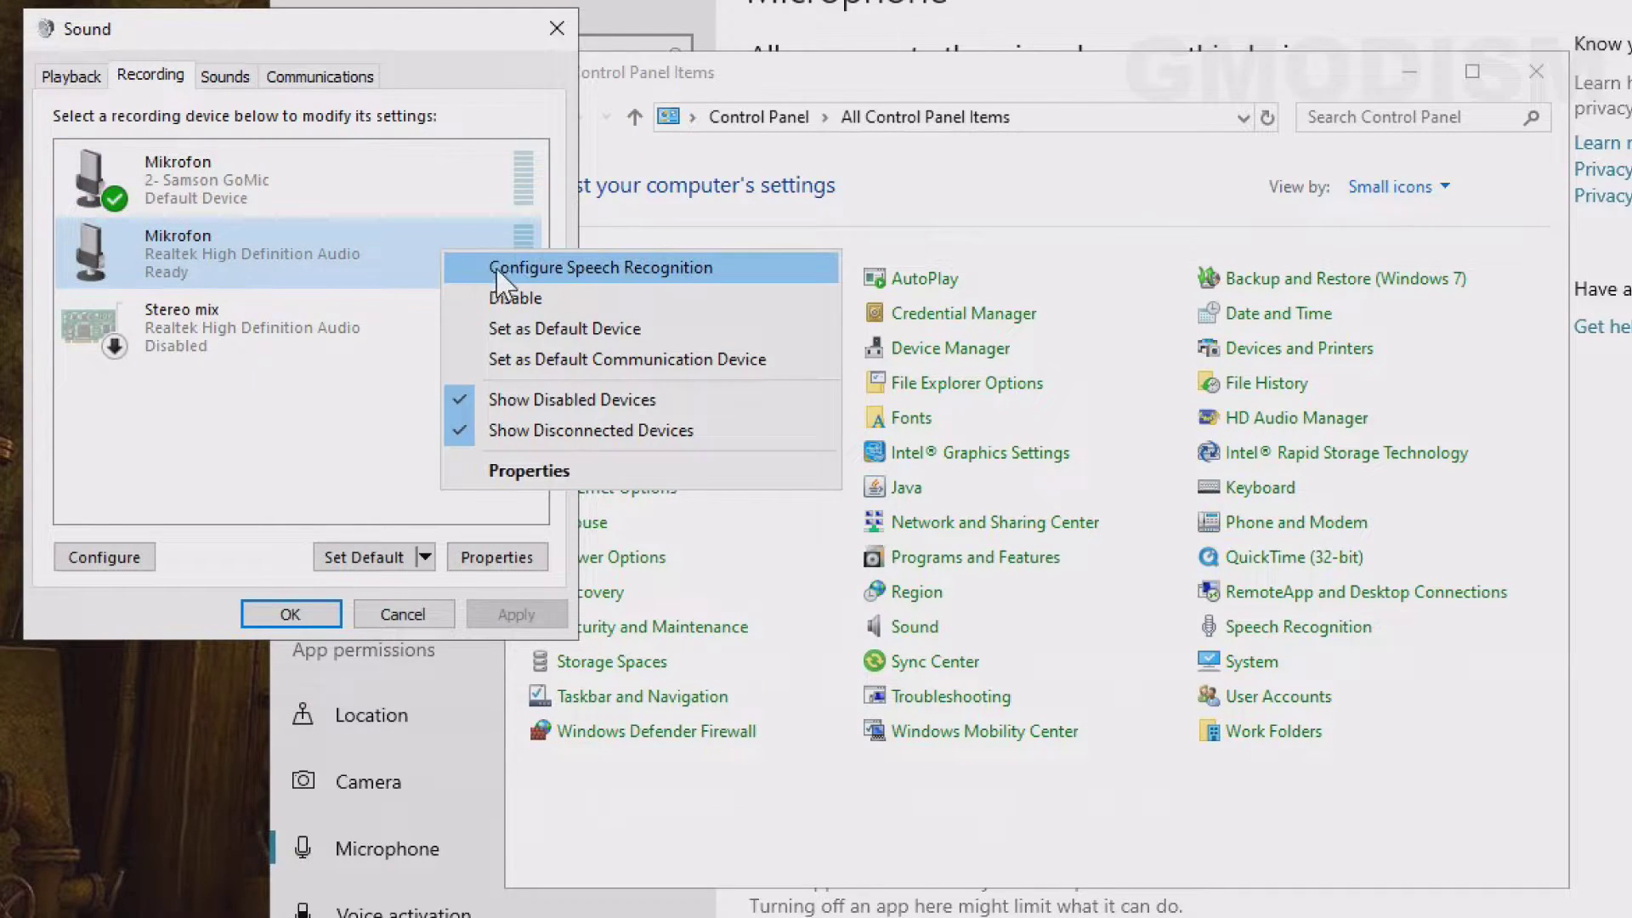
{"action": "left_click", "coordinate": [605, 331]}
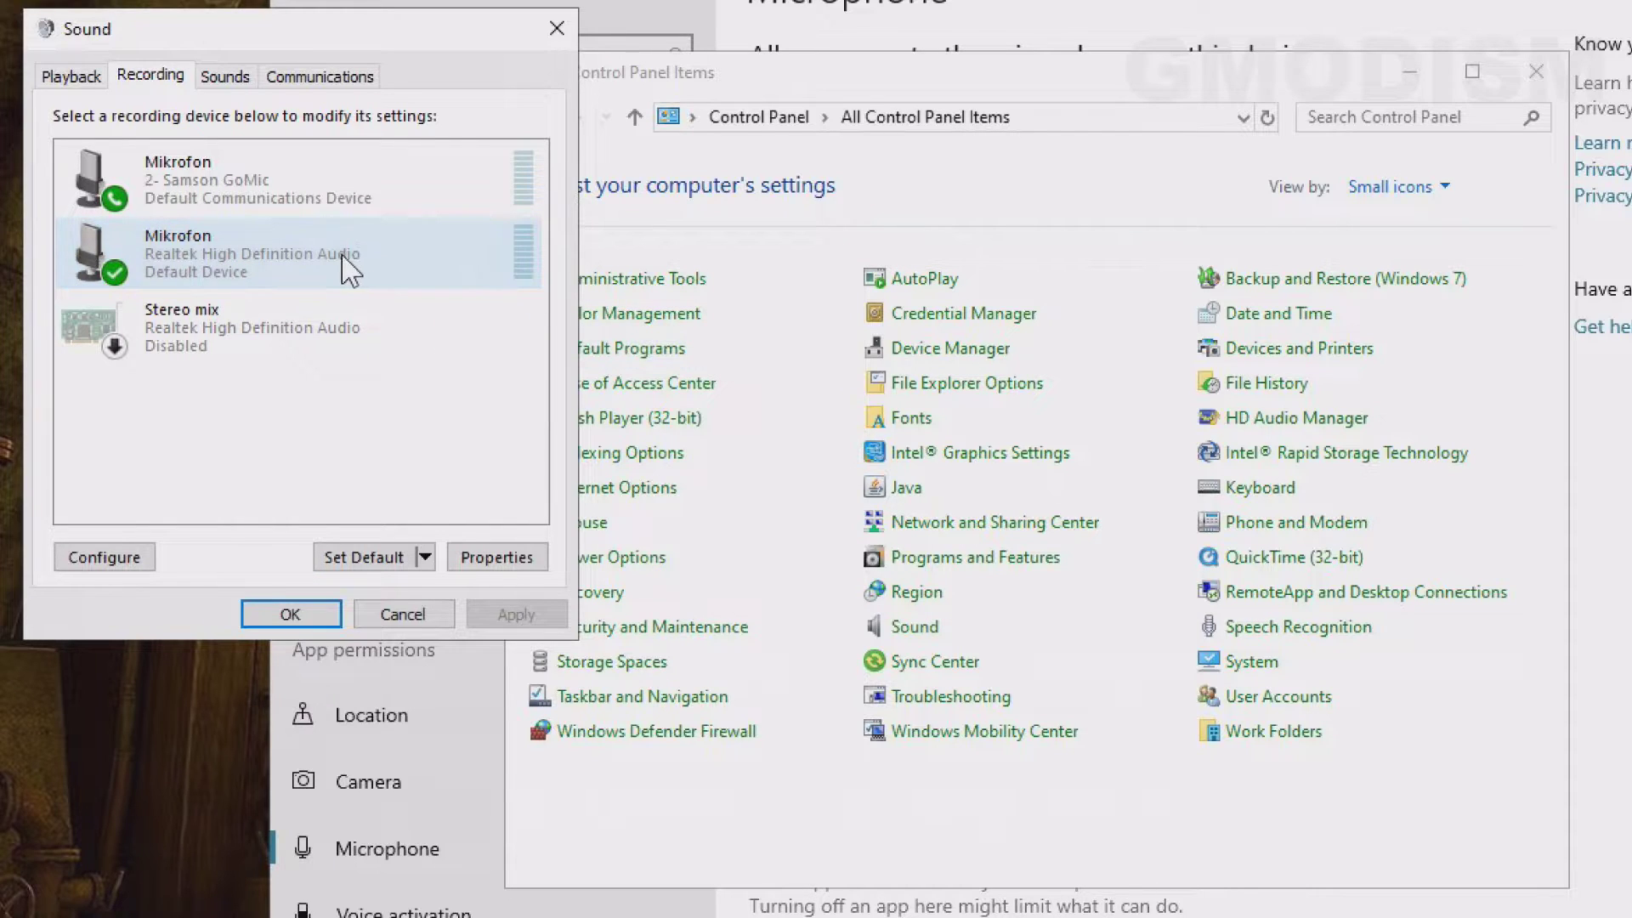
Show the Realtek Mikrofon's Levels tab, reading 86 with 0.0 dB boost.
{"action": "right_click", "coordinate": [342, 259]}
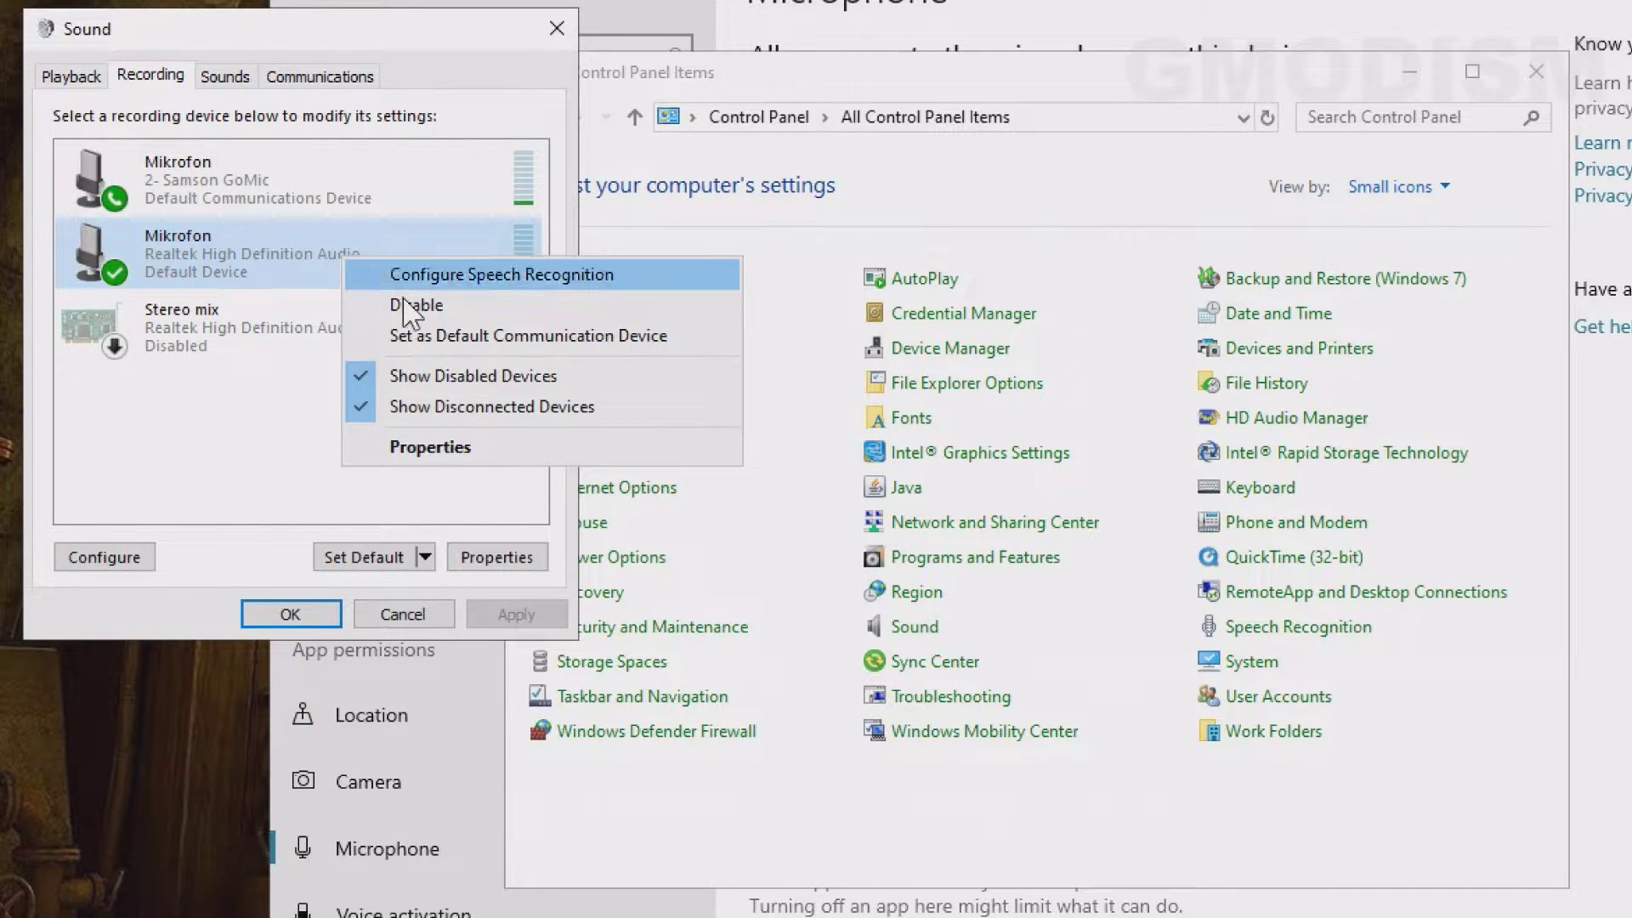
{"action": "left_click", "coordinate": [472, 449]}
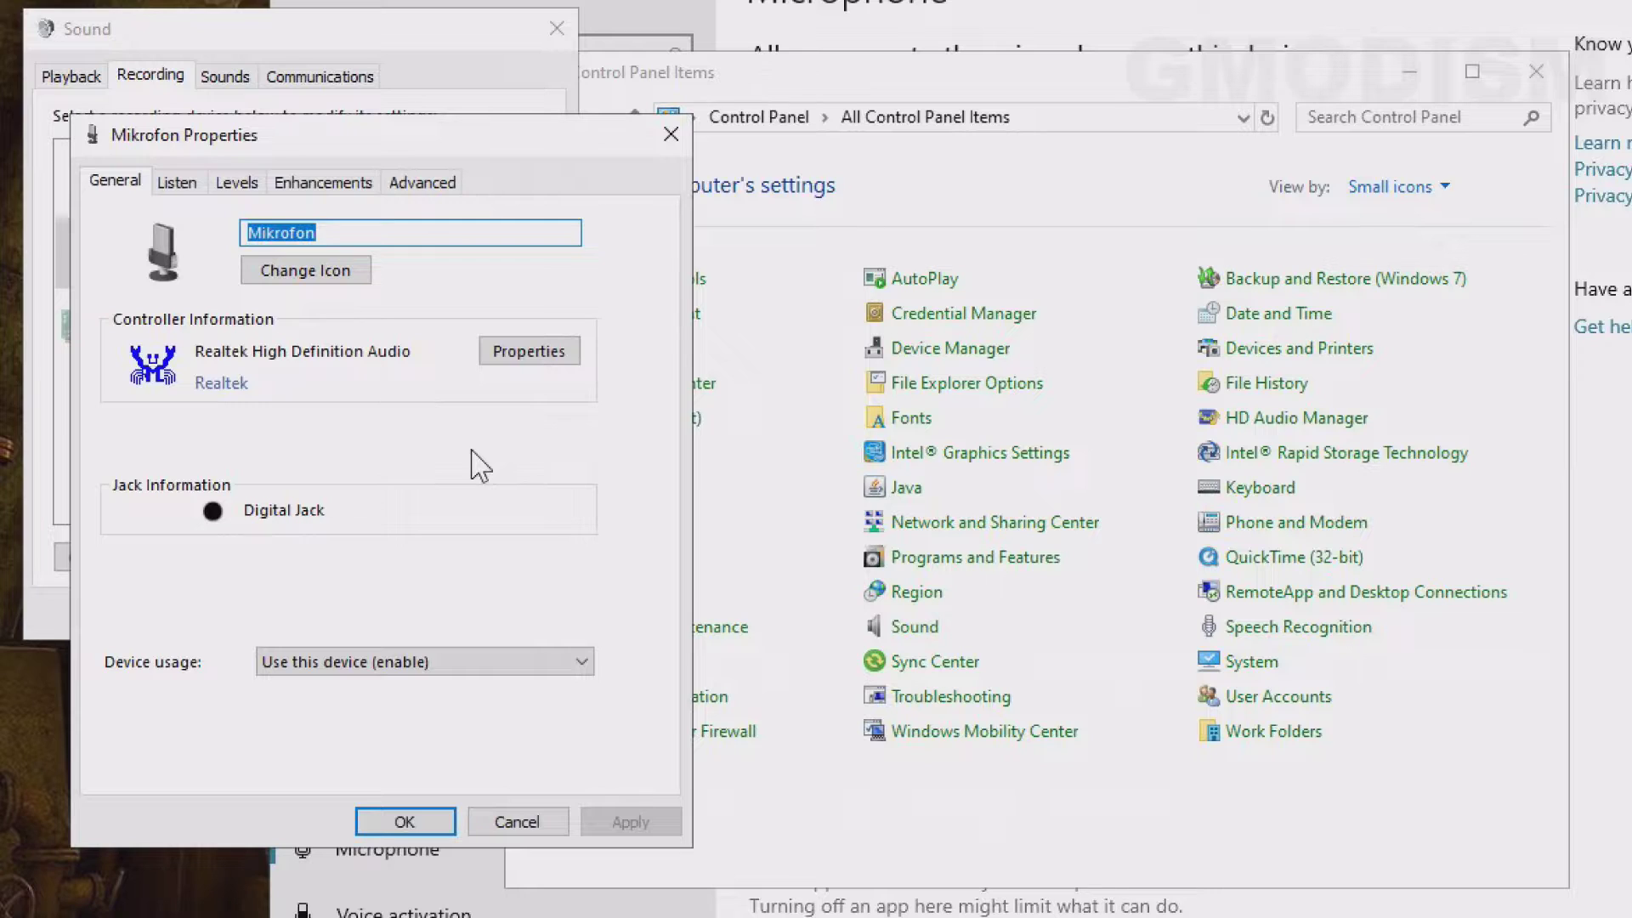
{"action": "left_click", "coordinate": [176, 183]}
{"action": "left_click", "coordinate": [235, 184]}
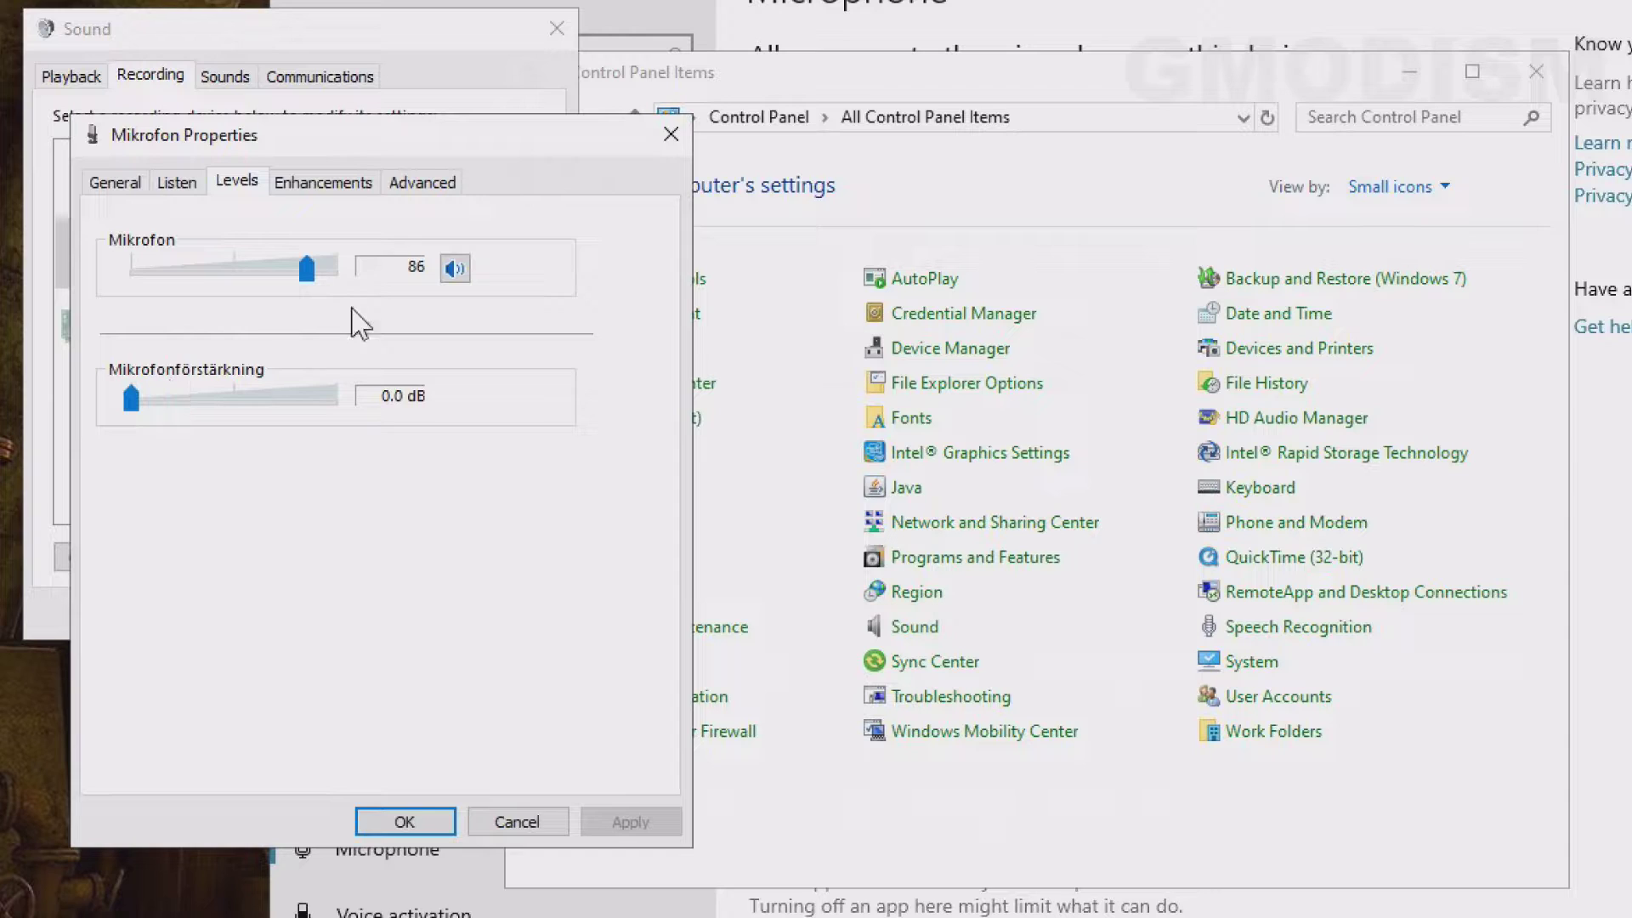
Set the Mikrofon level to 87 and boost to +30.0 dB, then mute it.
{"action": "left_click_drag", "start_coordinate": [309, 272], "coordinate": [311, 275]}
{"action": "left_click_drag", "start_coordinate": [134, 399], "coordinate": [400, 411]}
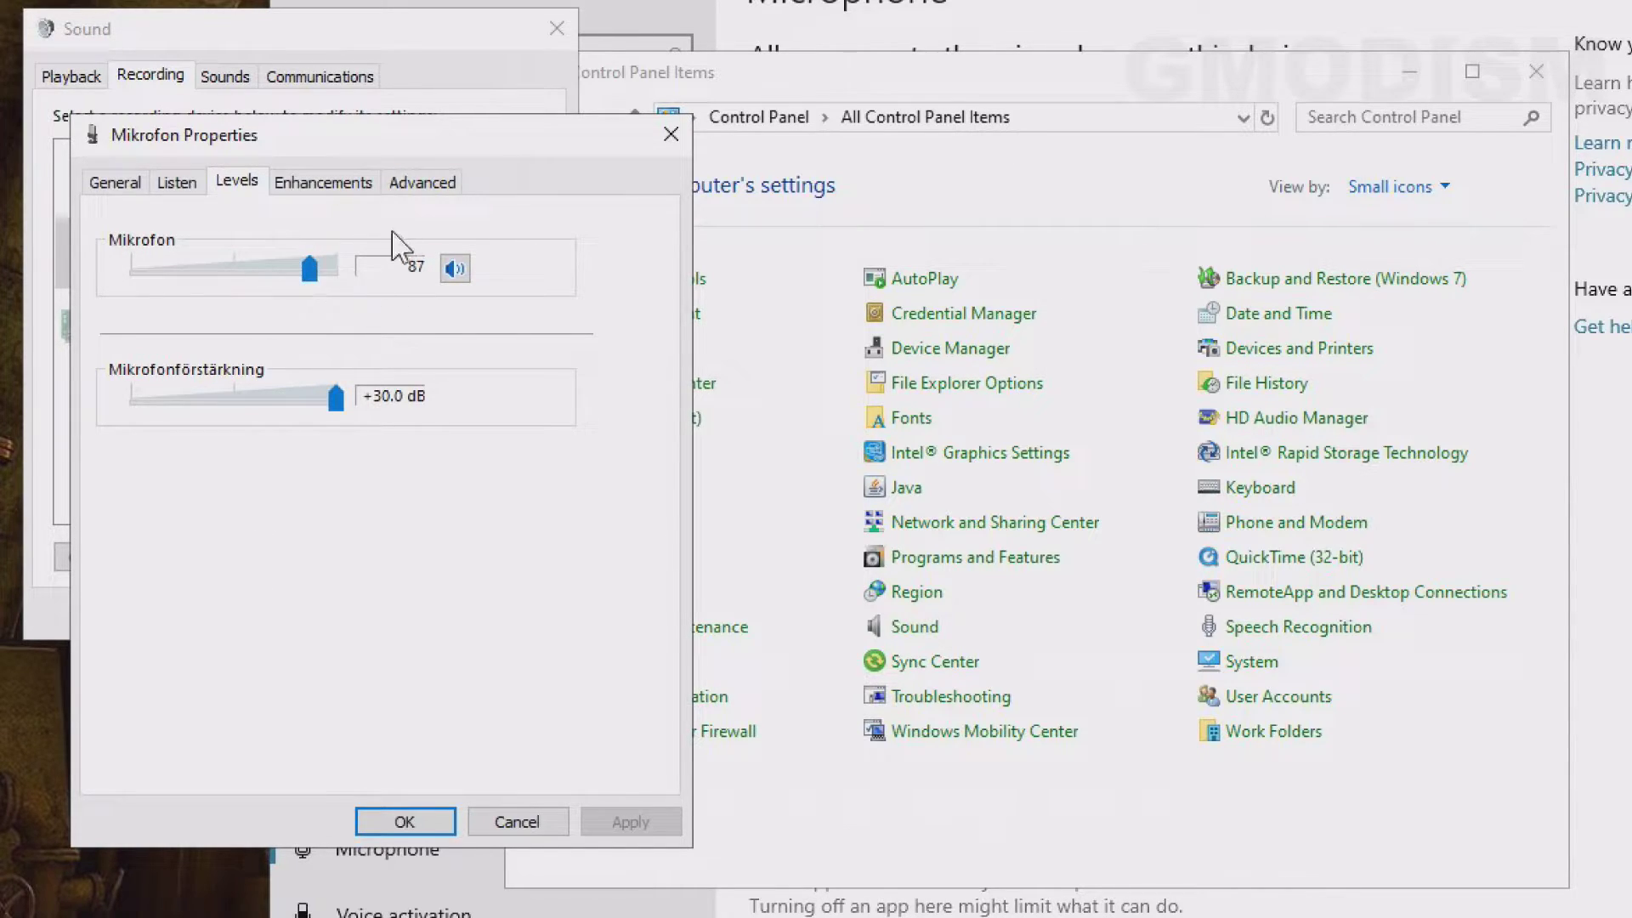
{"action": "left_click", "coordinate": [467, 271]}
Unmute the microphone and tick 'Disable all sound effects' under Enhancements.
{"action": "left_click", "coordinate": [455, 268]}
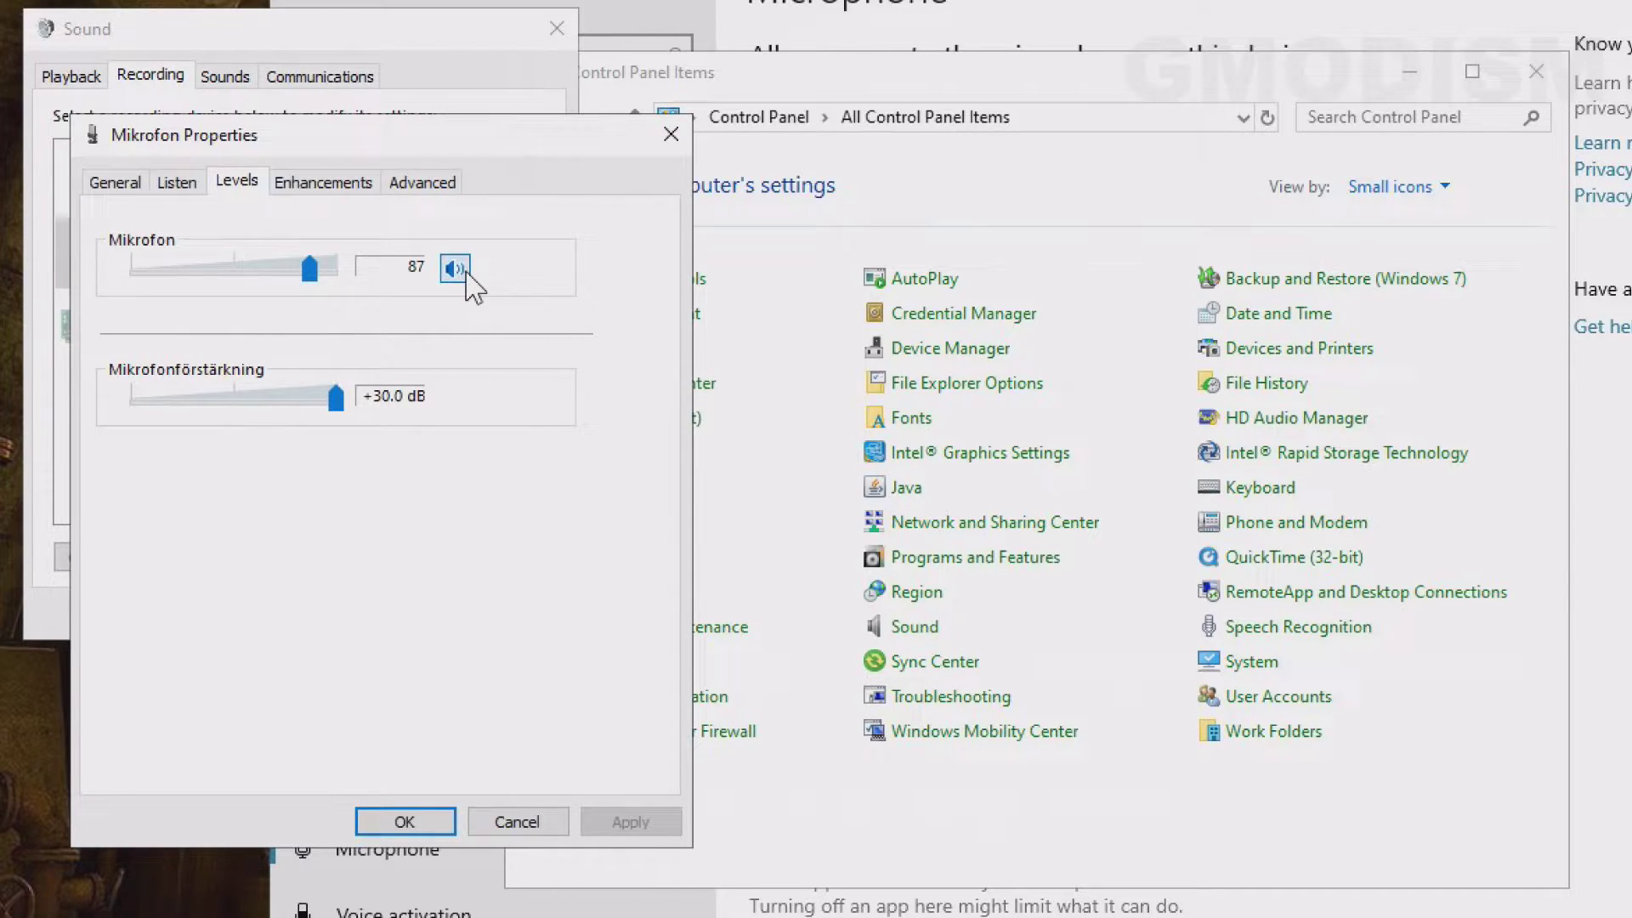
{"action": "left_click", "coordinate": [344, 192]}
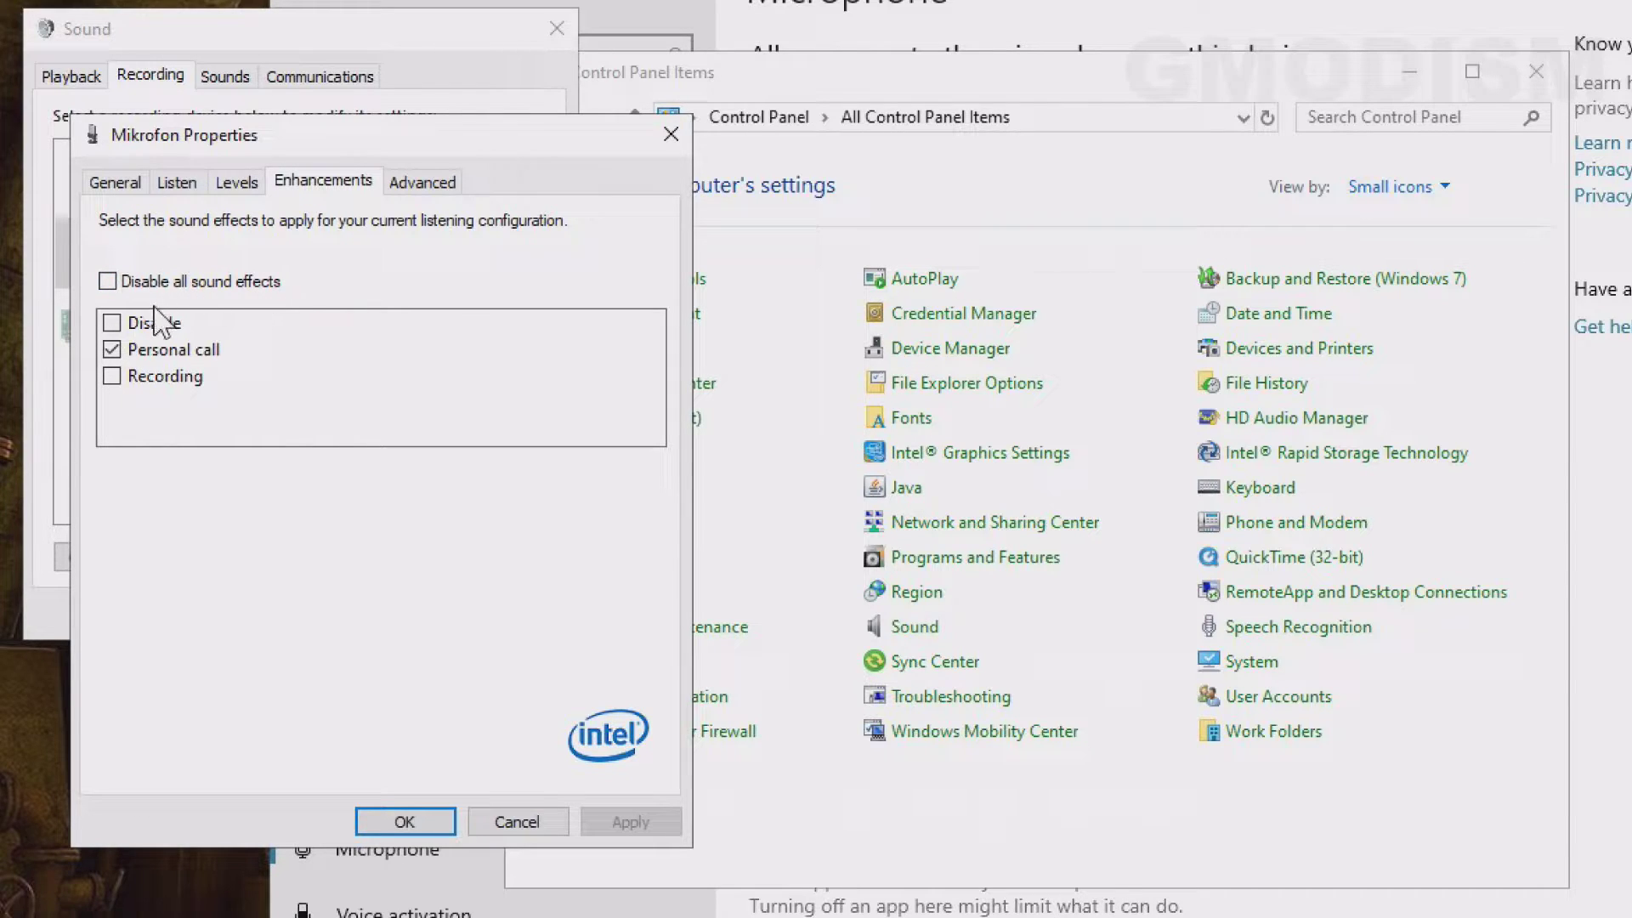
{"action": "left_click", "coordinate": [108, 282]}
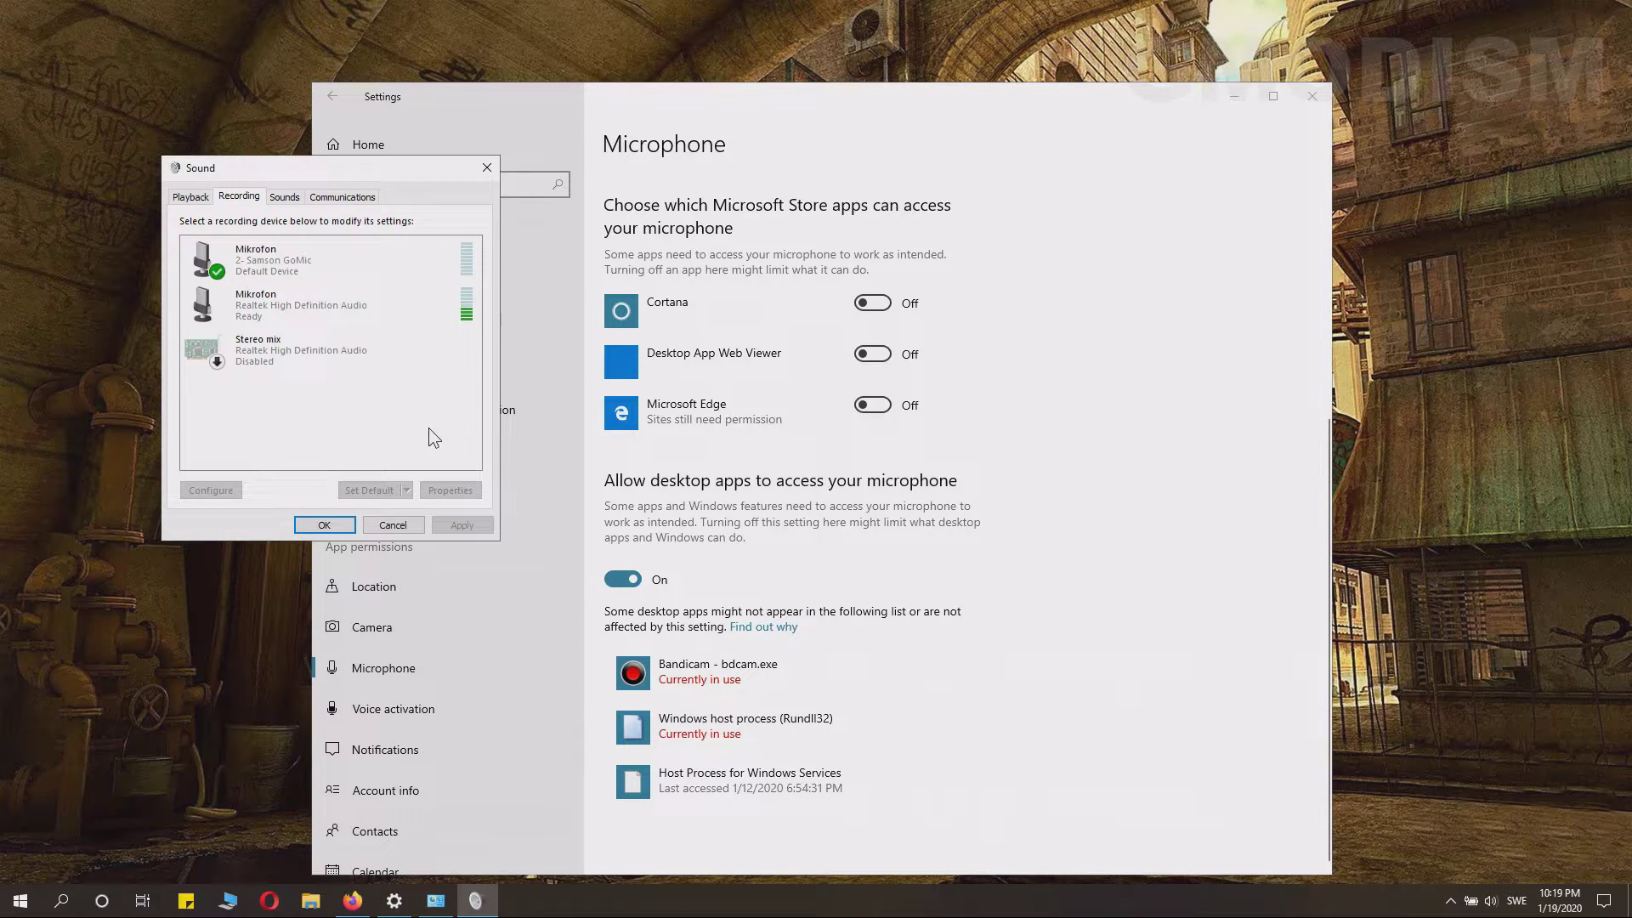
Open Device Manager and expand Sound, video and game controllers to view Realtek and Samson GoMic.
{"action": "key", "text": "super+x"}
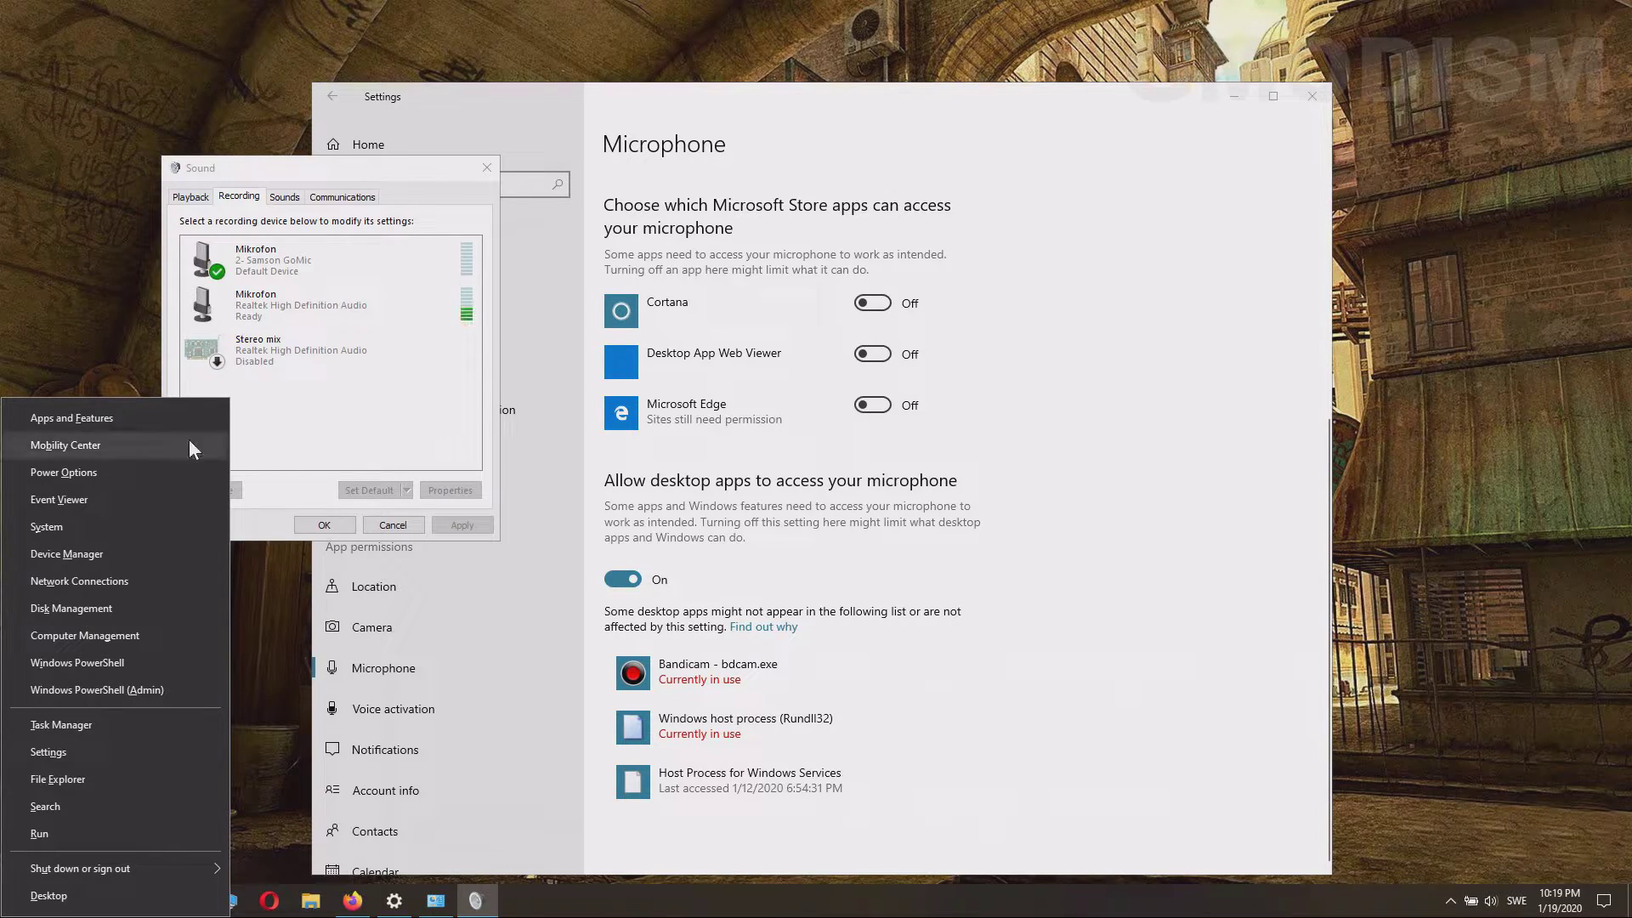
{"action": "left_click", "coordinate": [88, 550]}
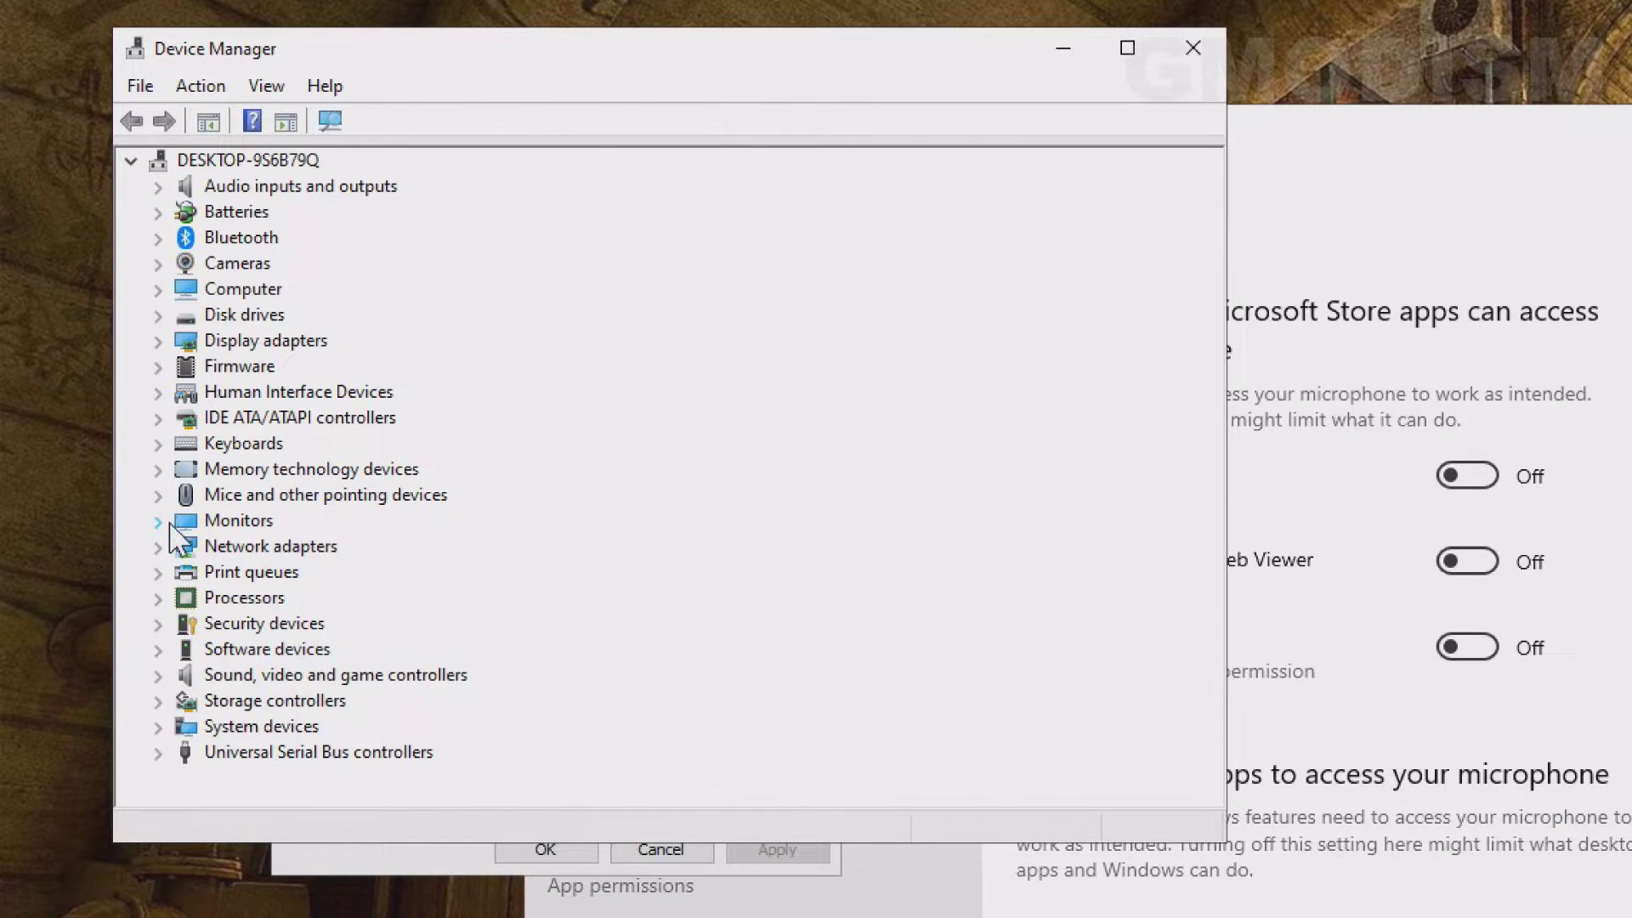
{"action": "left_click", "coordinate": [159, 676]}
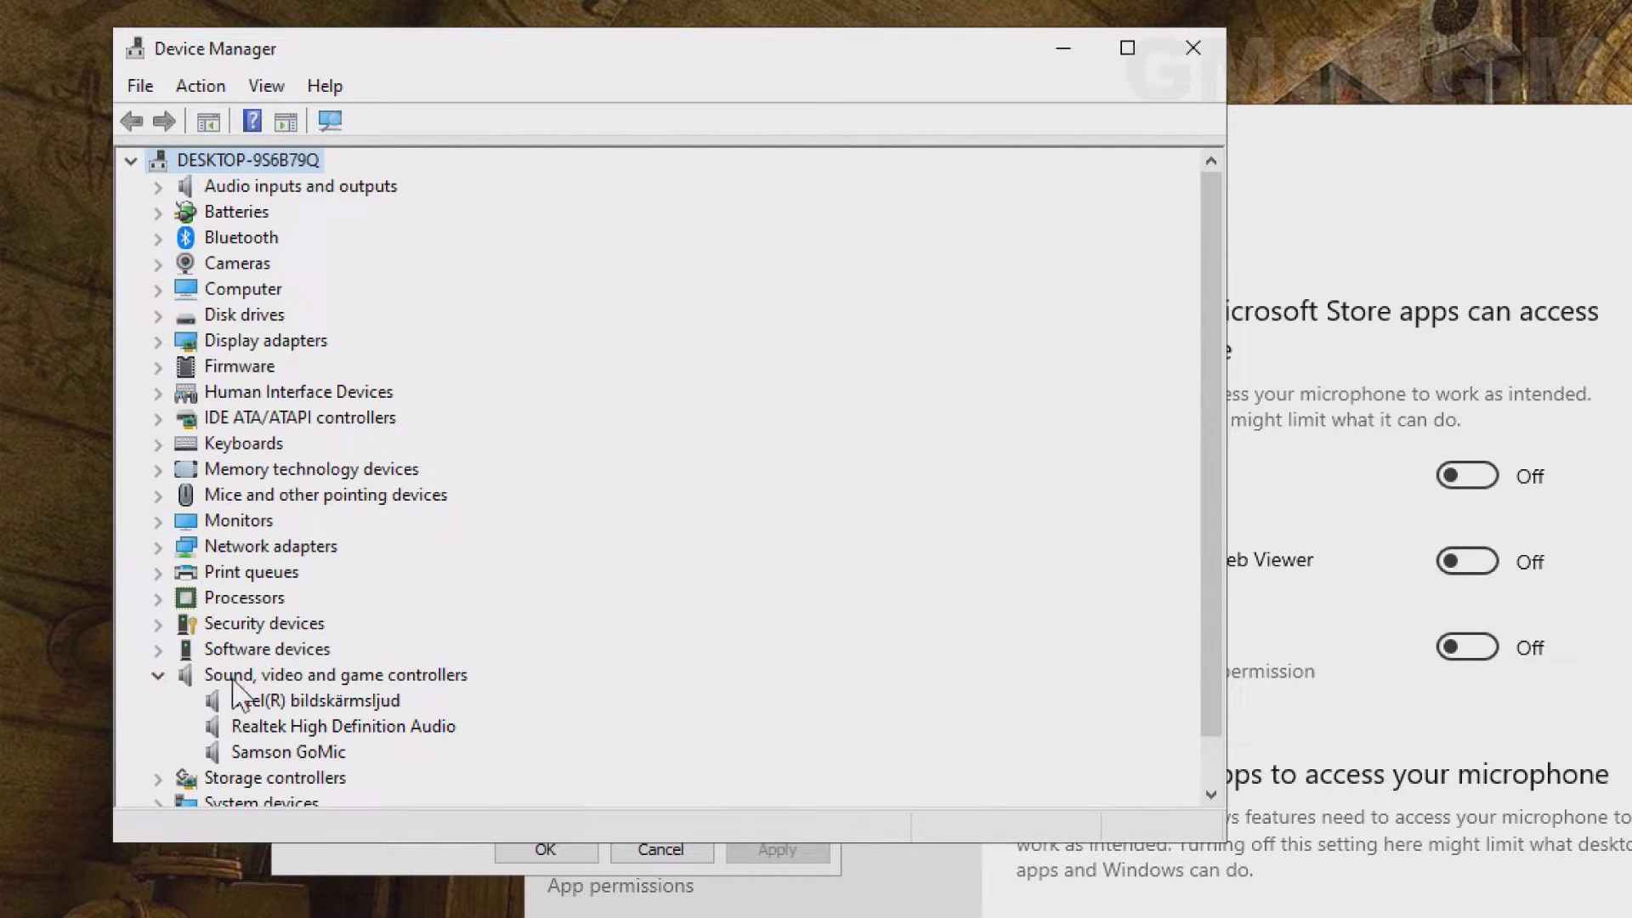
{"action": "left_click", "coordinate": [346, 732]}
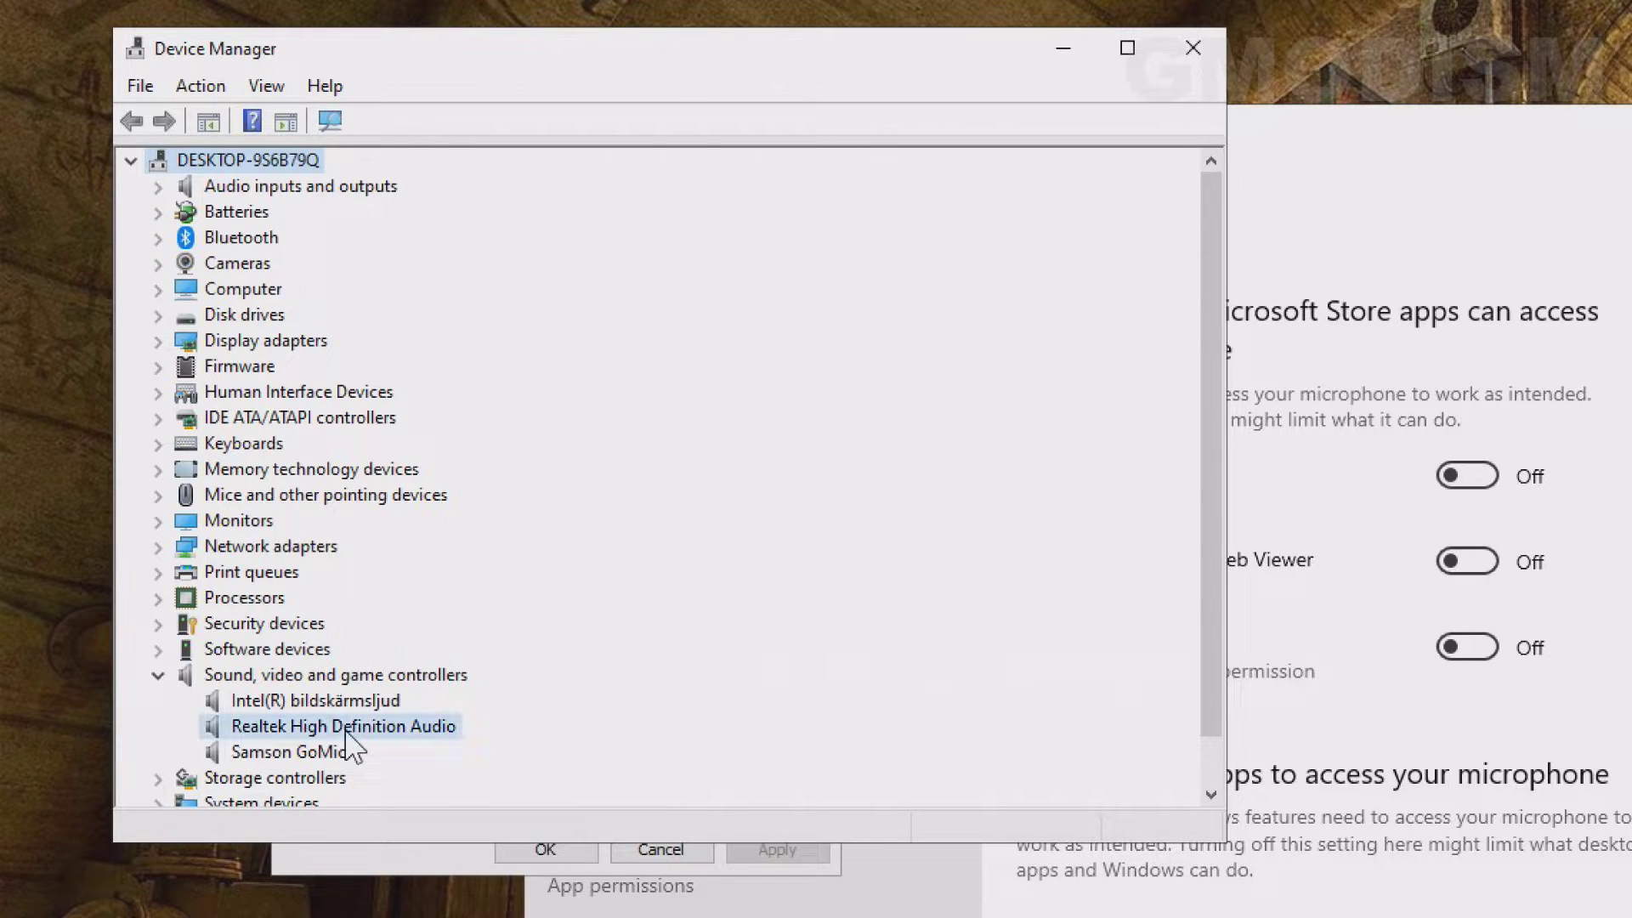
{"action": "left_click", "coordinate": [309, 756]}
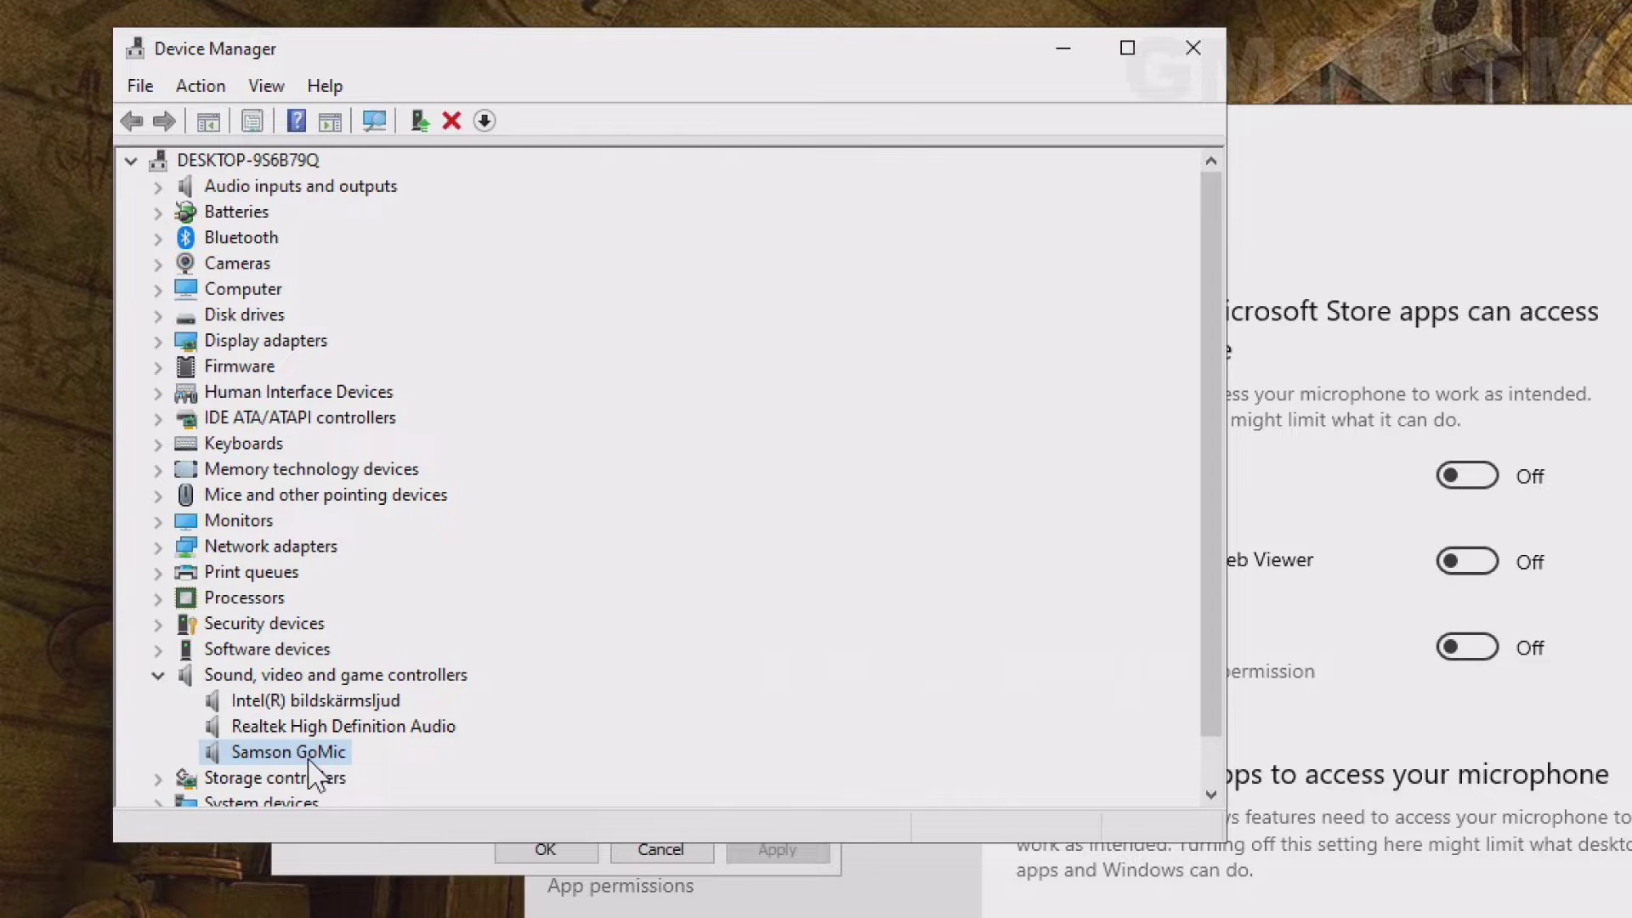
Disable the Intel(R) bildskärmsljud device, confirm with Yes, then enable it again.
{"action": "right_click", "coordinate": [310, 769]}
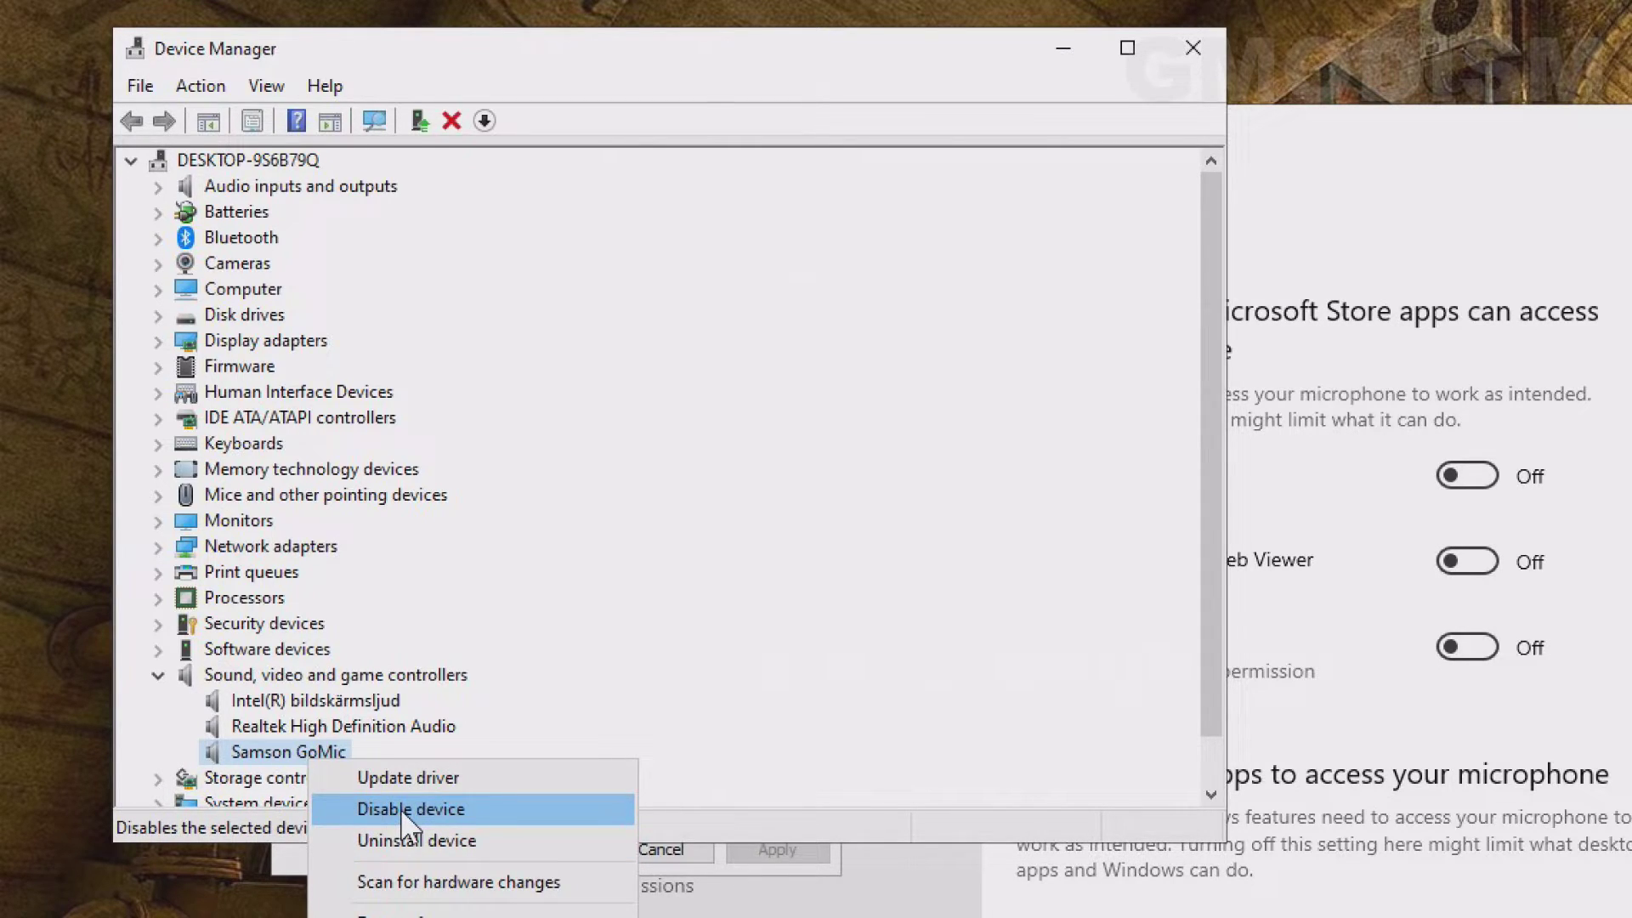
{"action": "left_click", "coordinate": [323, 724]}
{"action": "right_click", "coordinate": [331, 702]}
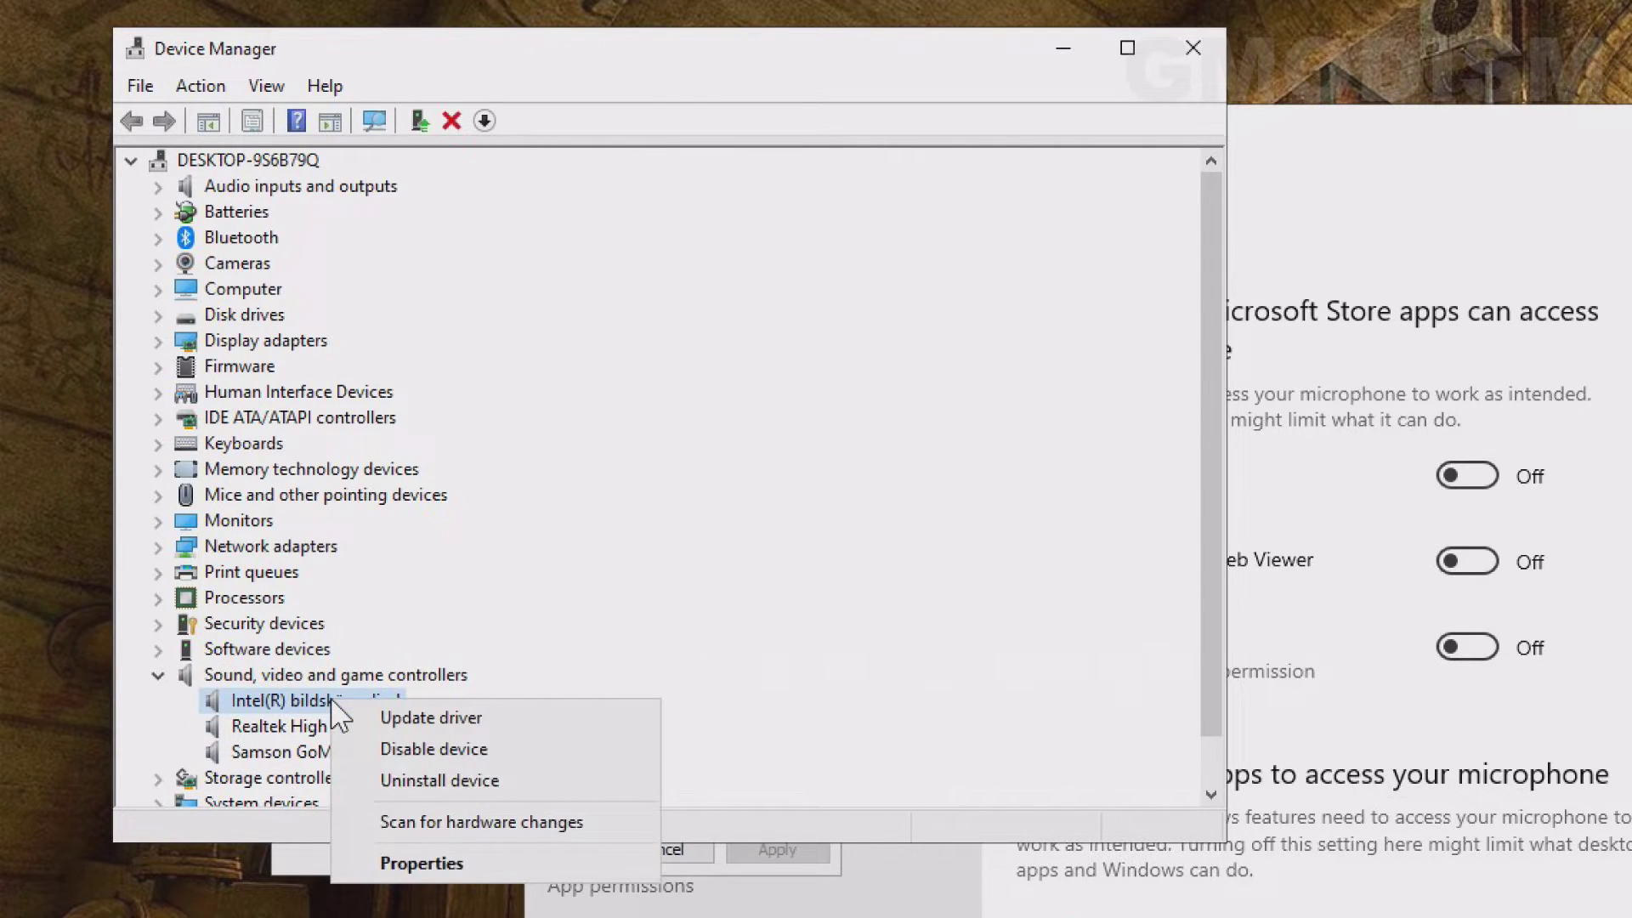
{"action": "left_click", "coordinate": [415, 746]}
{"action": "left_click", "coordinate": [1440, 754]}
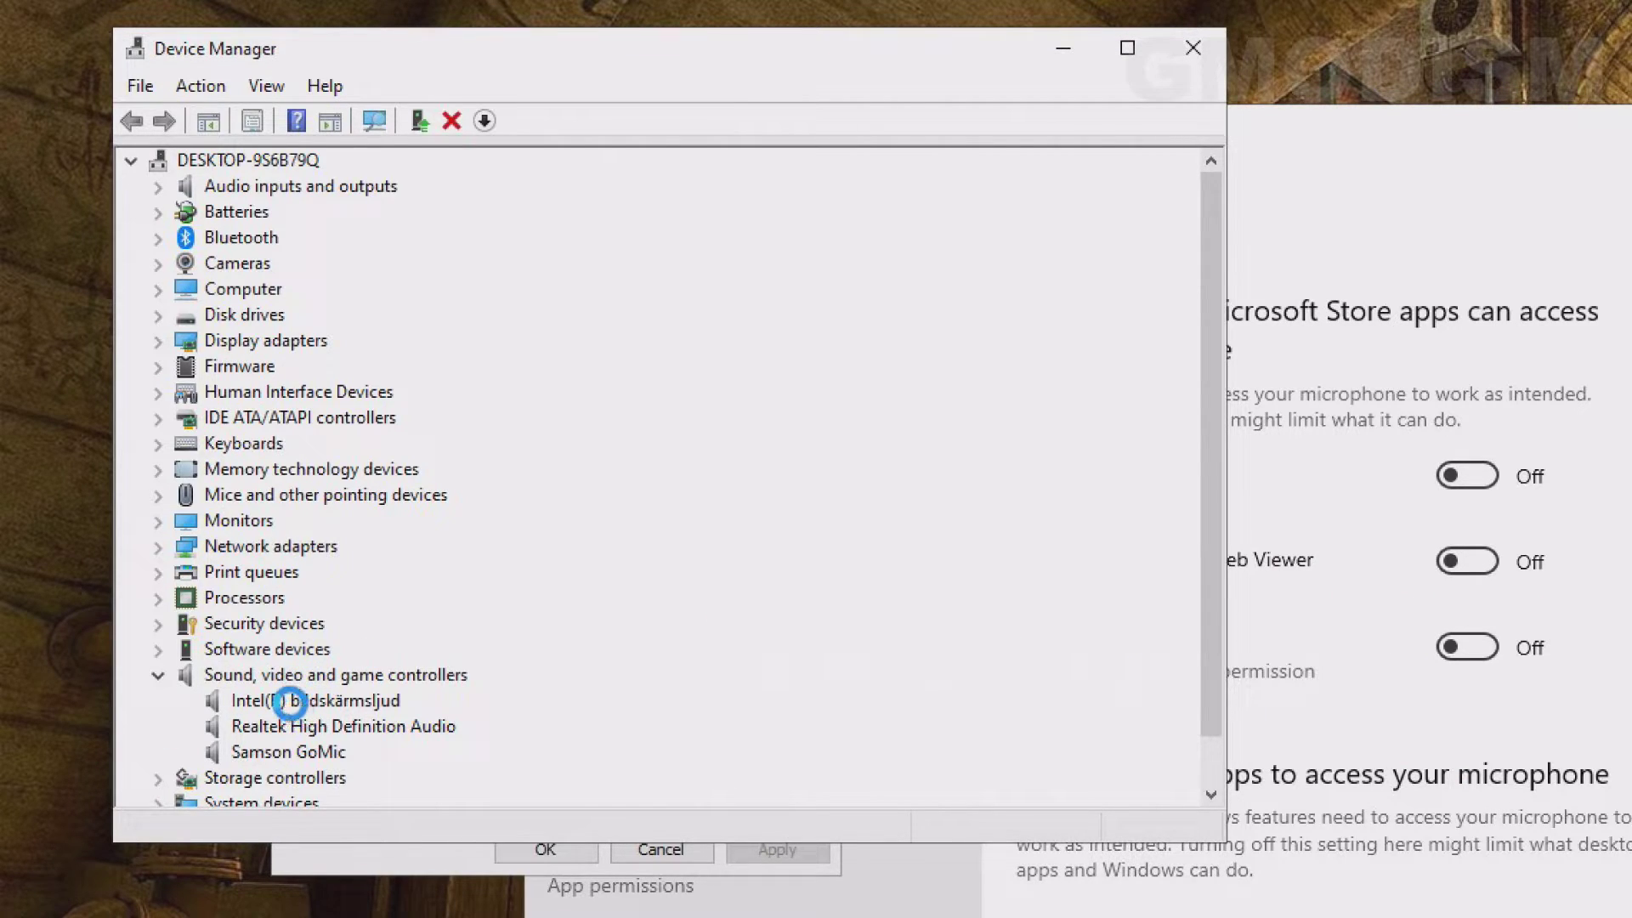
{"action": "left_click", "coordinate": [290, 701]}
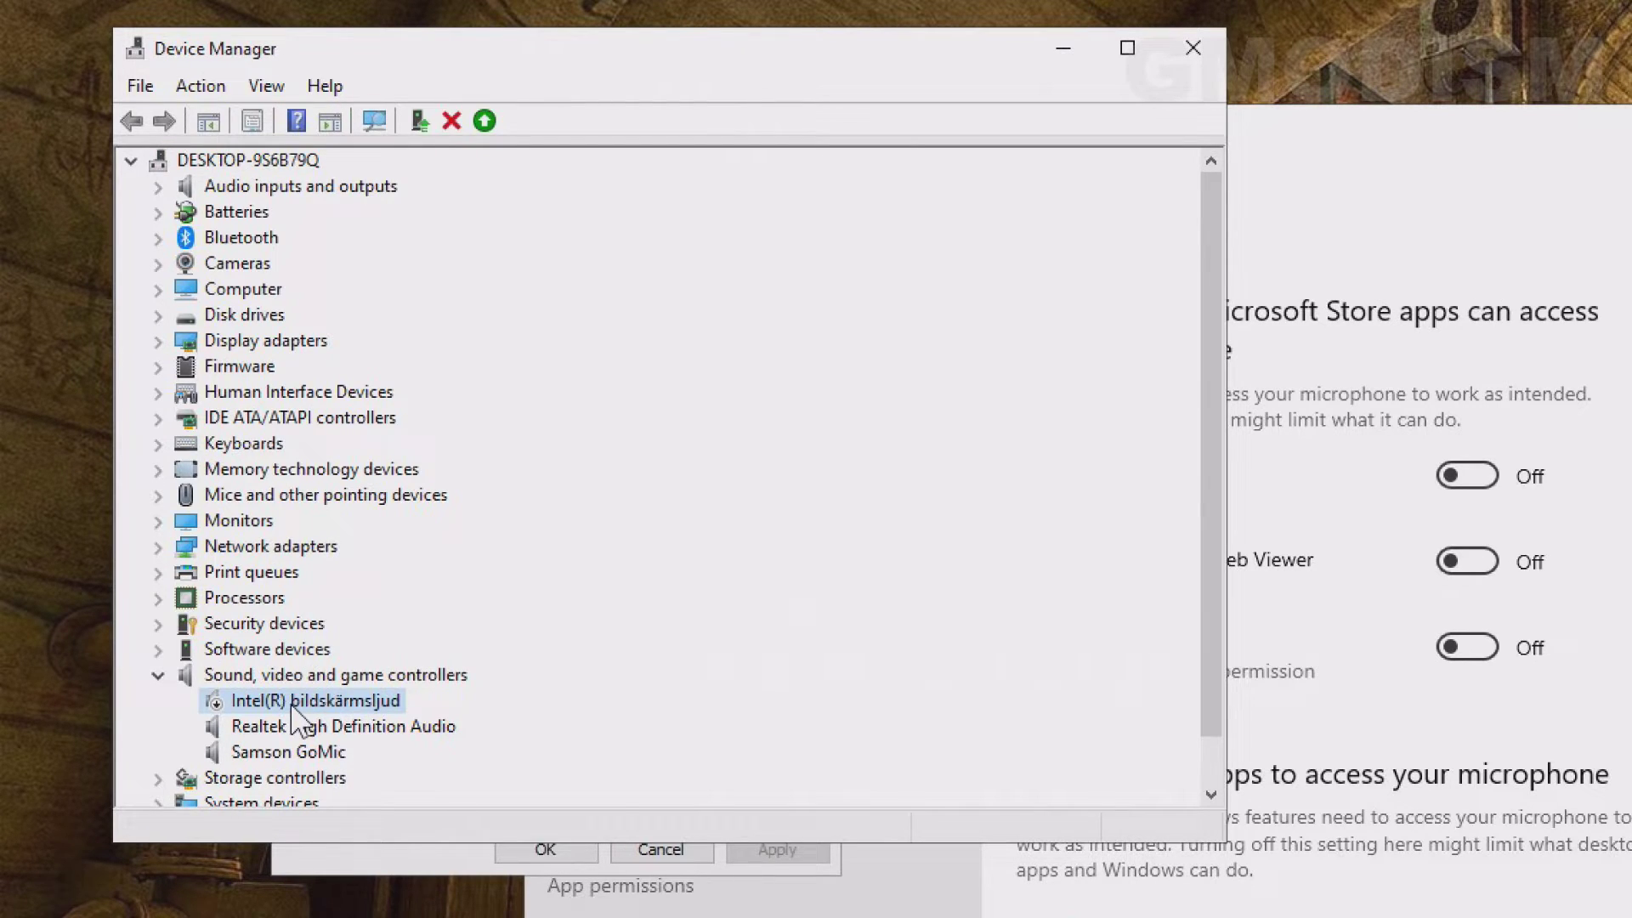
{"action": "right_click", "coordinate": [294, 714]}
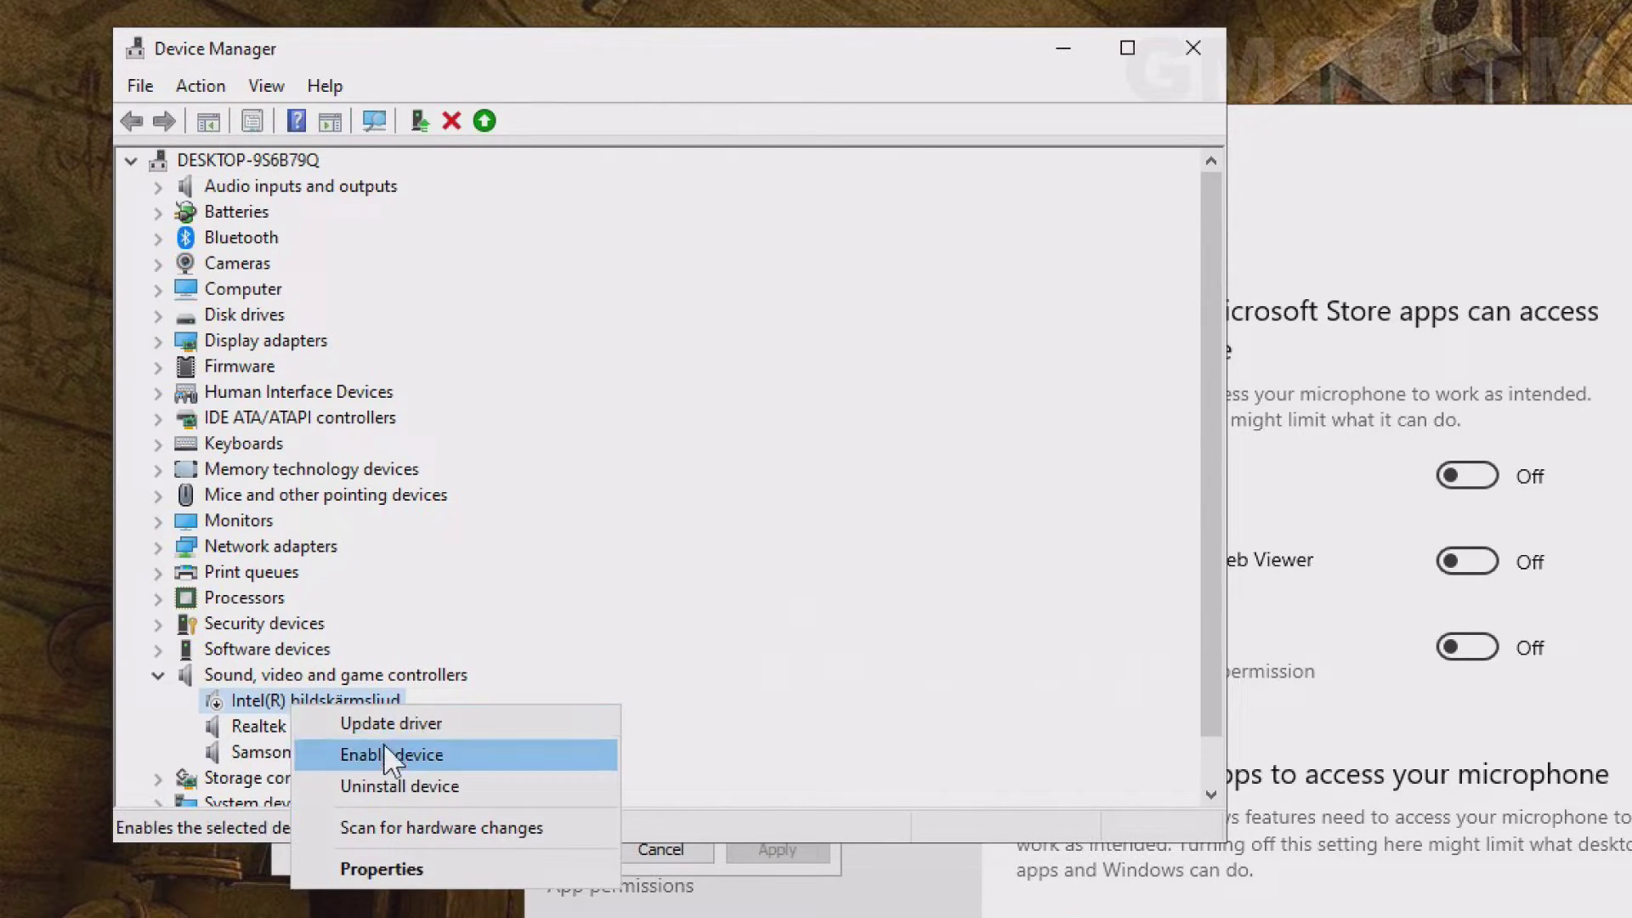
{"action": "left_click", "coordinate": [409, 754]}
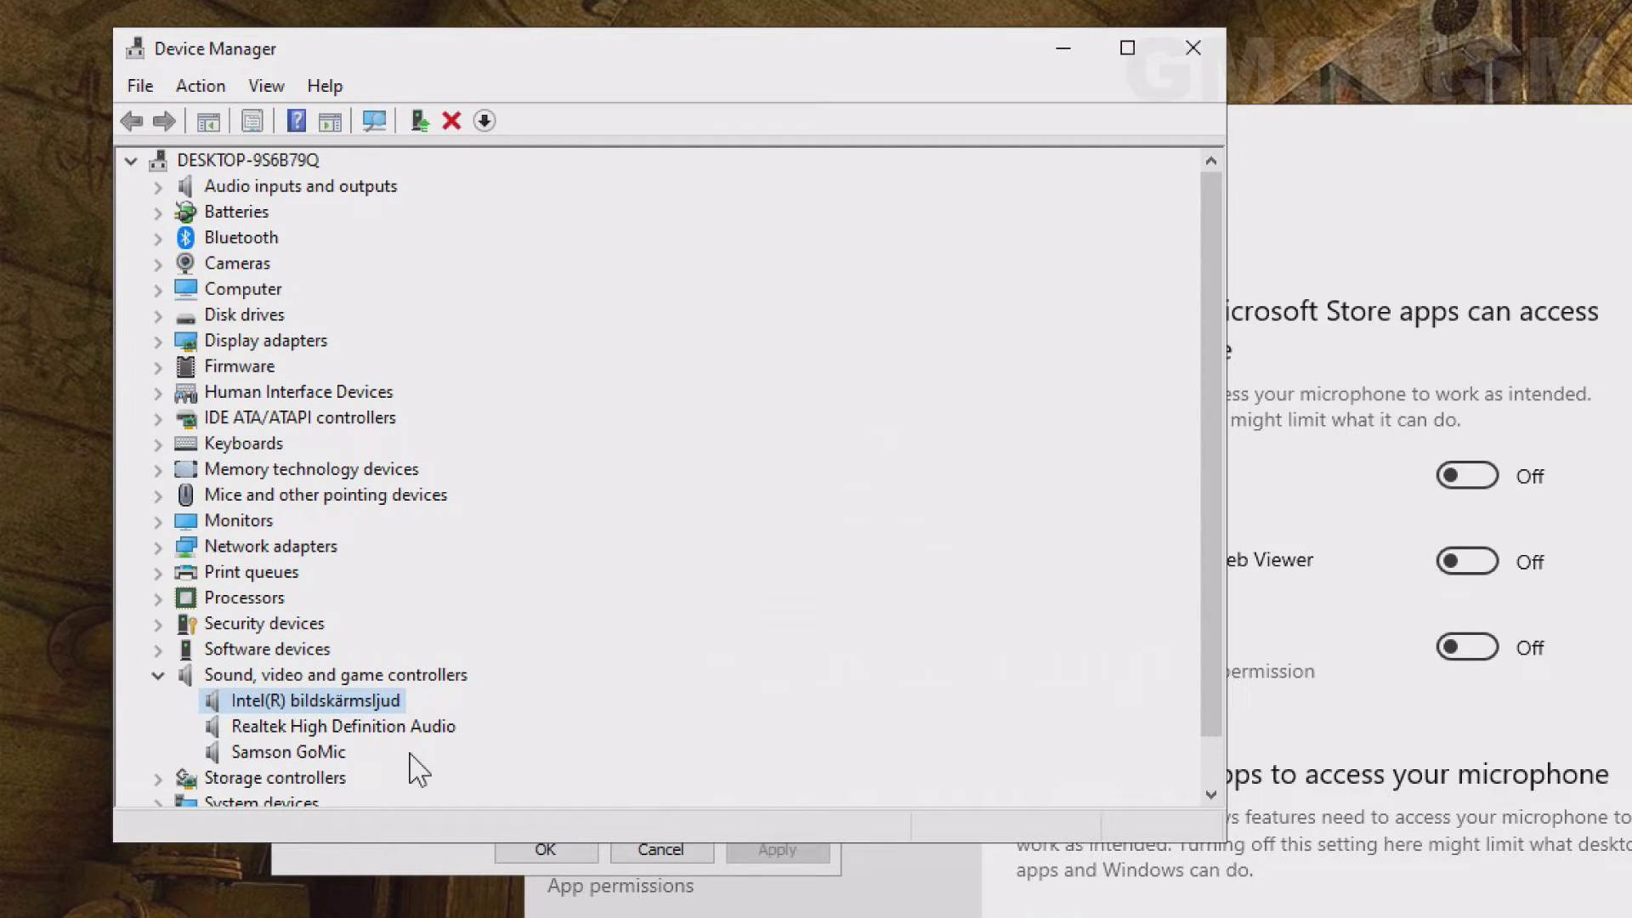
{"action": "left_click", "coordinate": [302, 729]}
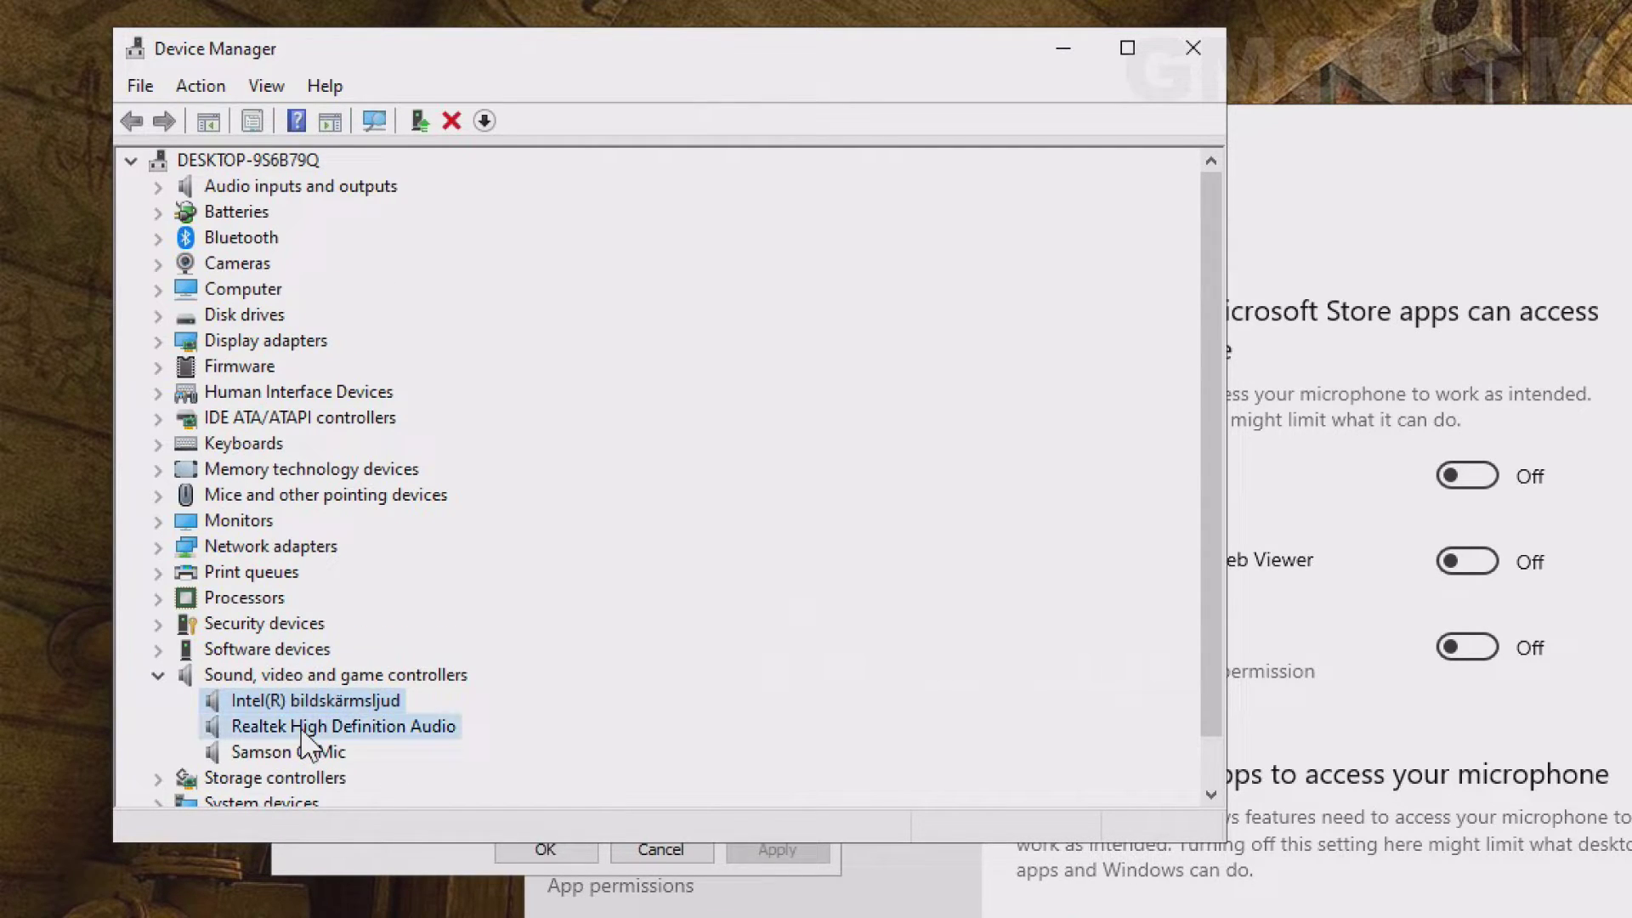
{"action": "left_click", "coordinate": [313, 753]}
{"action": "key", "text": "Up"}
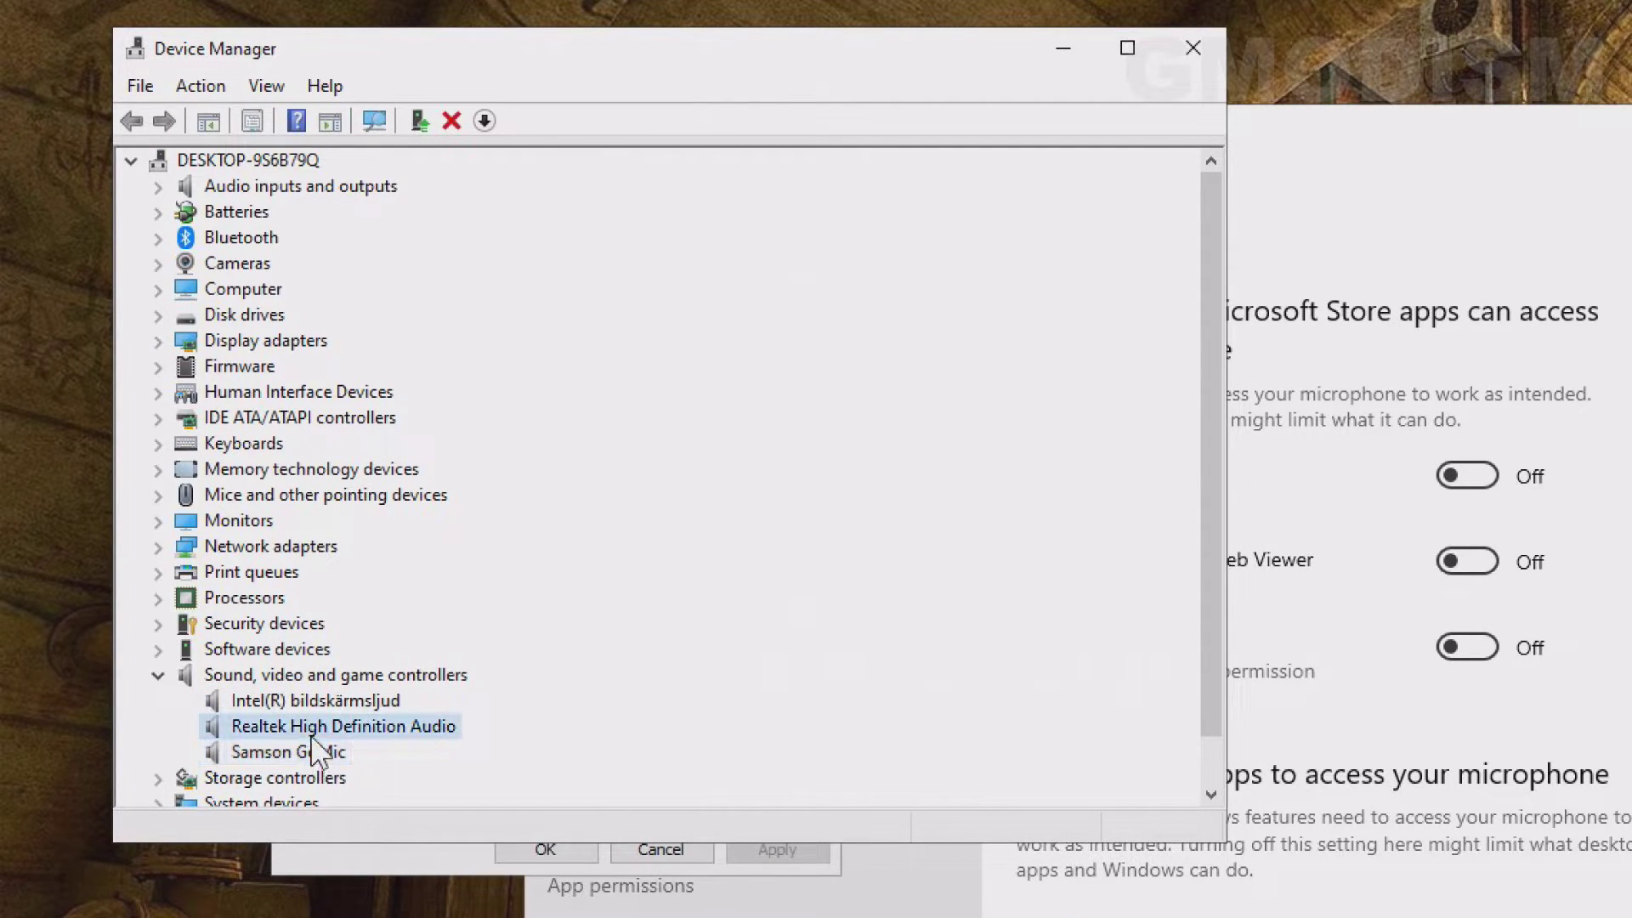
{"action": "left_click", "coordinate": [364, 702]}
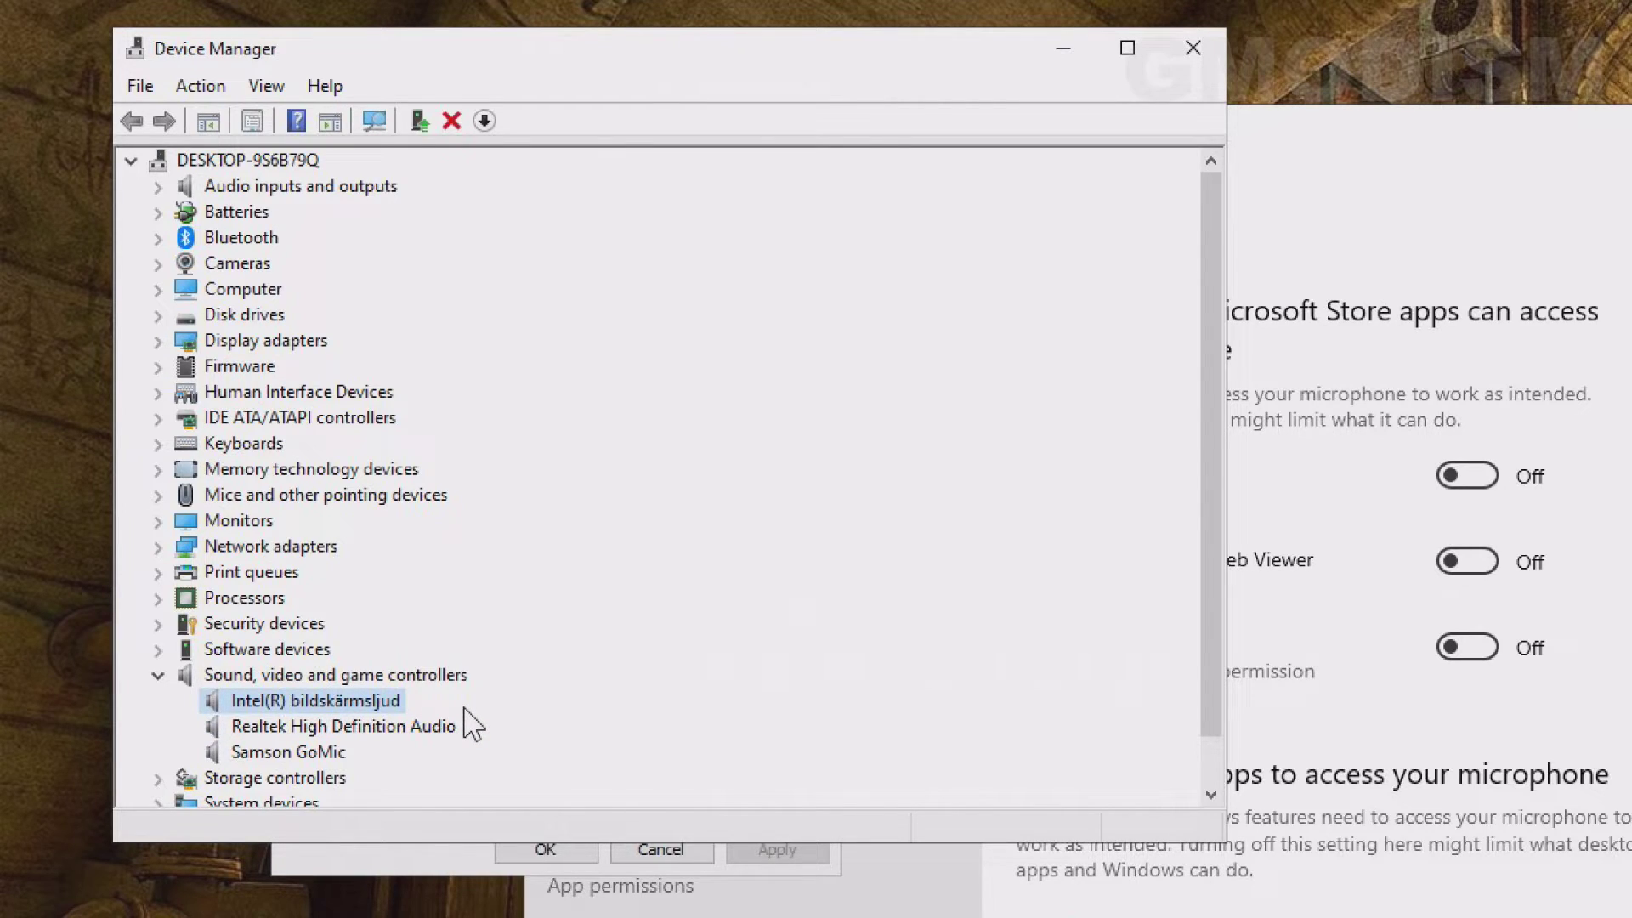
{"action": "left_click", "coordinate": [333, 735]}
{"action": "right_click", "coordinate": [333, 739]}
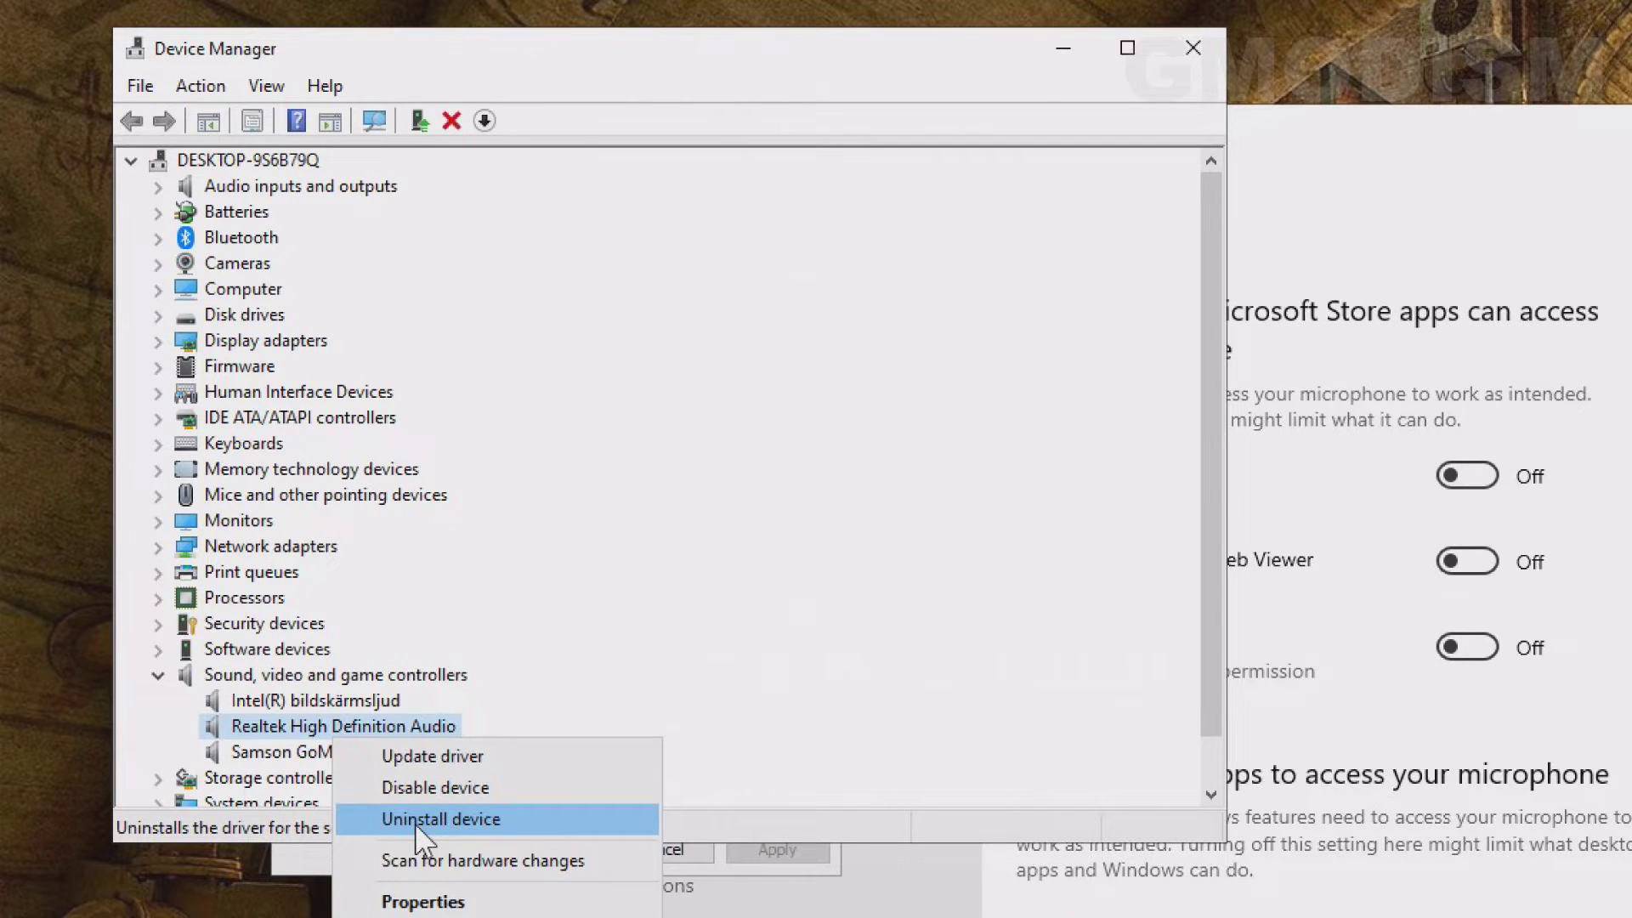
{"action": "left_click", "coordinate": [1000, 595]}
{"action": "left_click", "coordinate": [385, 703]}
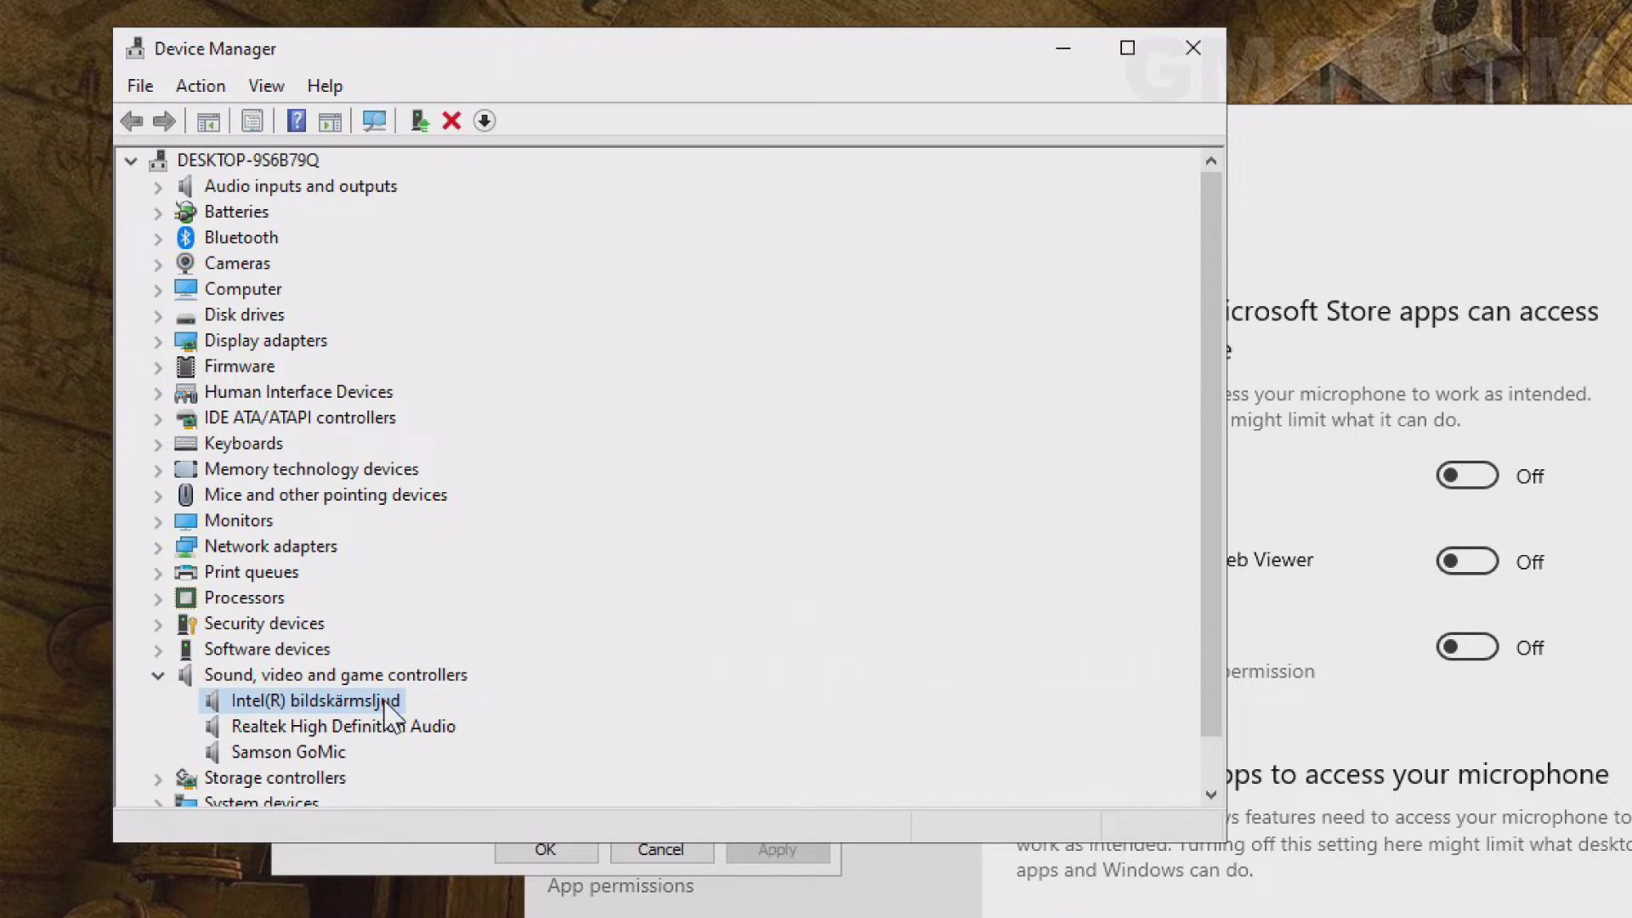
{"action": "left_click", "coordinate": [386, 729]}
Update the Realtek audio driver, picking High Definition Audio Device from compatible drivers.
{"action": "right_click", "coordinate": [387, 736]}
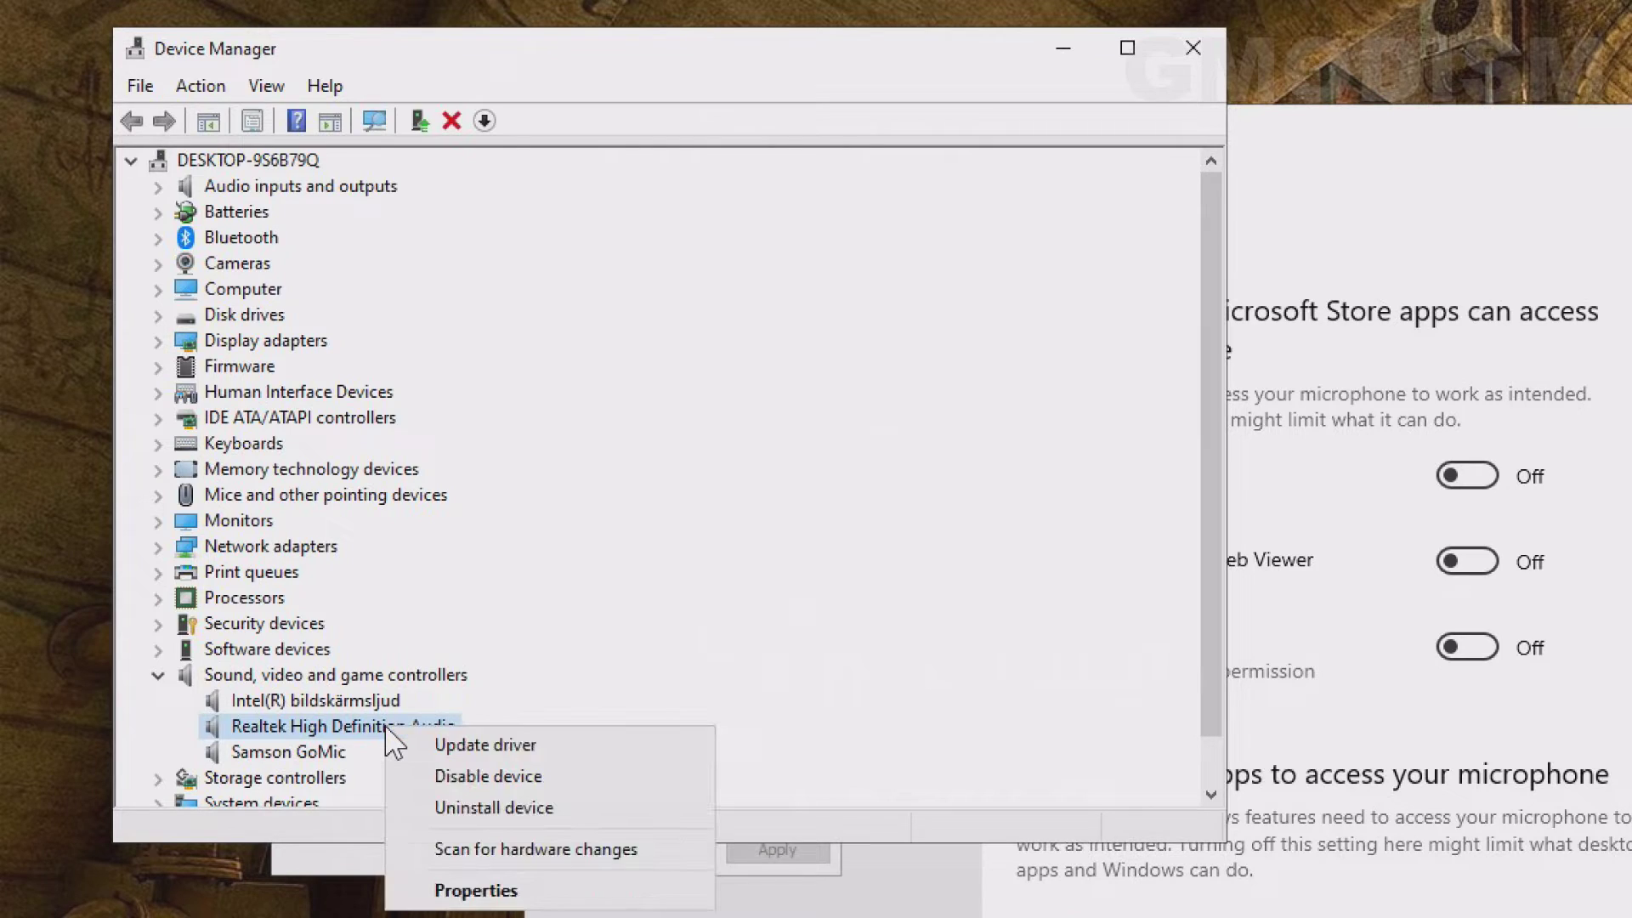
{"action": "left_click", "coordinate": [508, 749]}
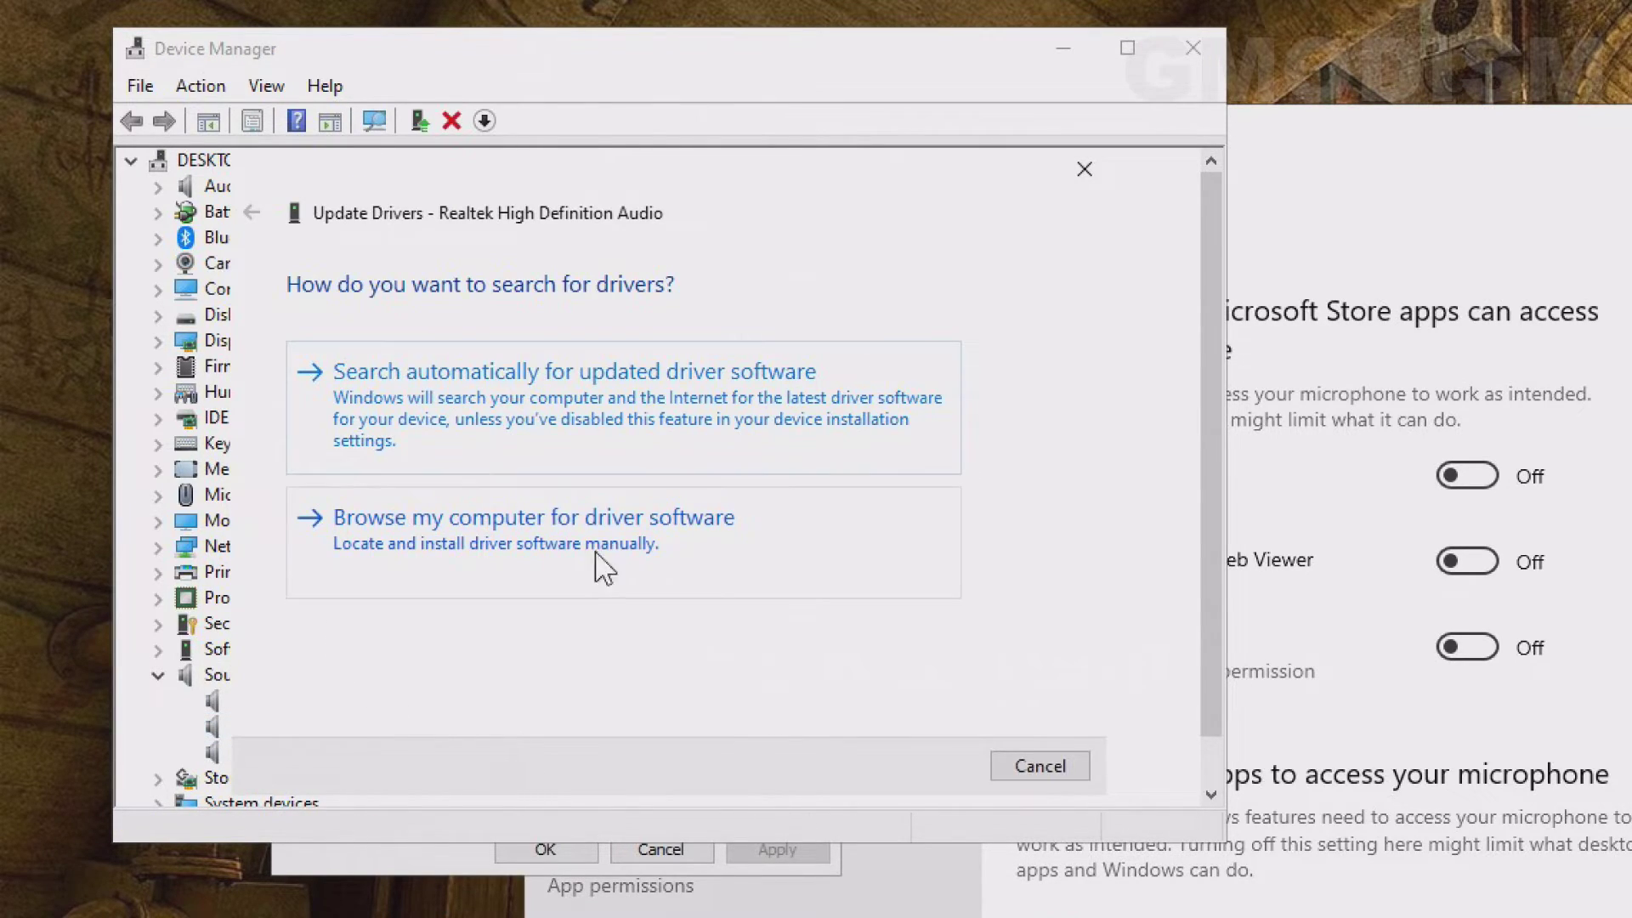
{"action": "left_click", "coordinate": [610, 566]}
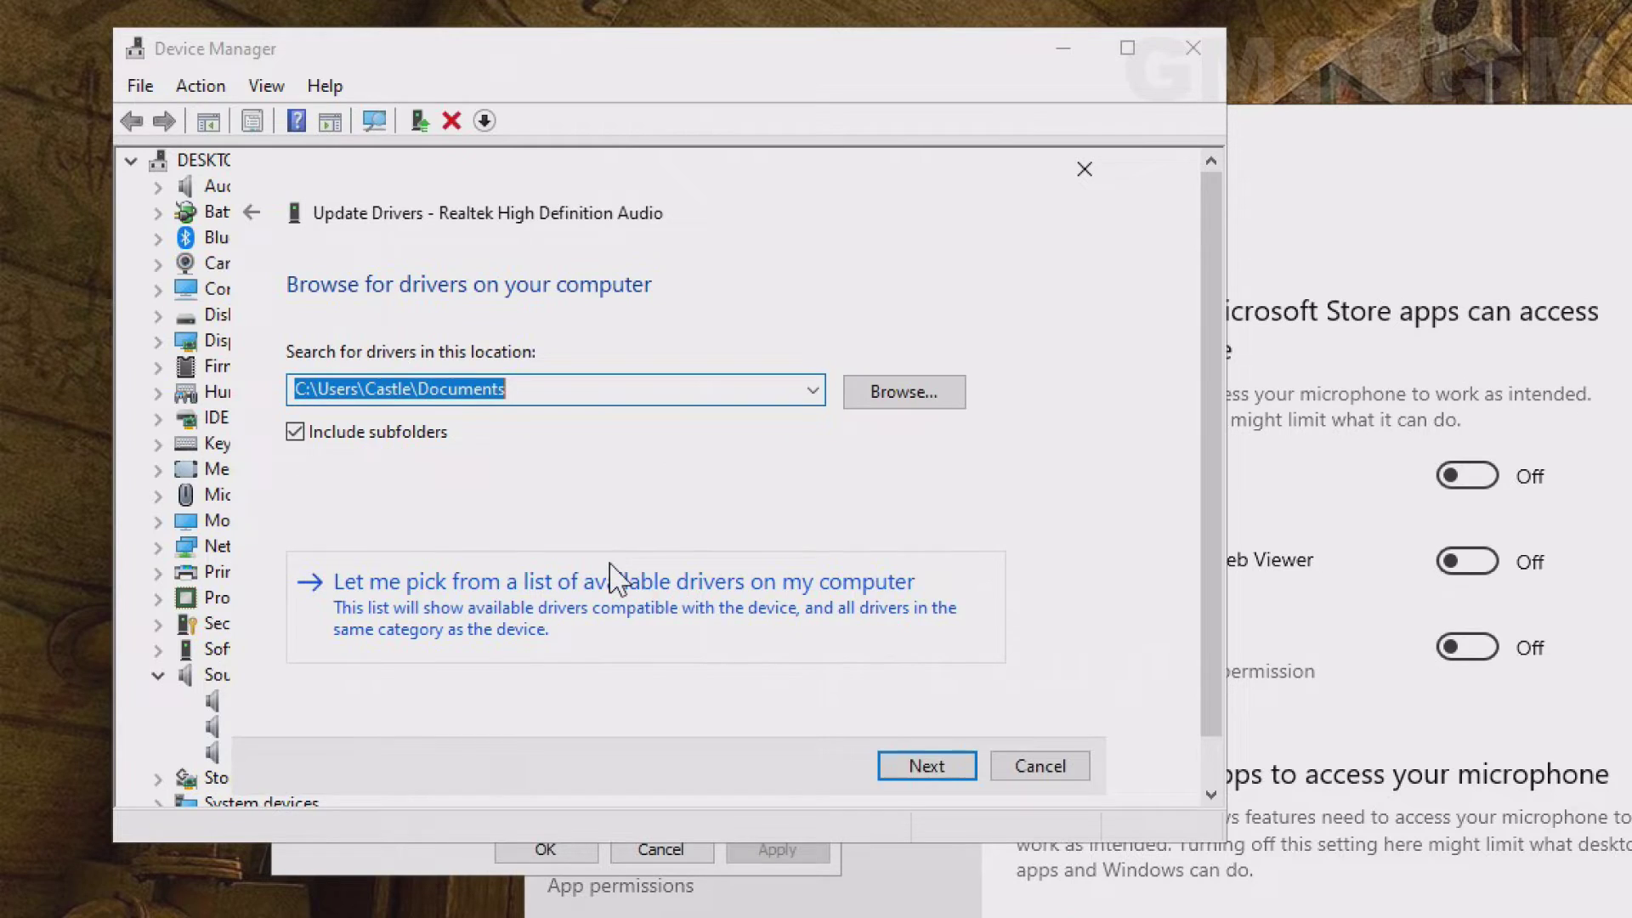
{"action": "left_click", "coordinate": [663, 608]}
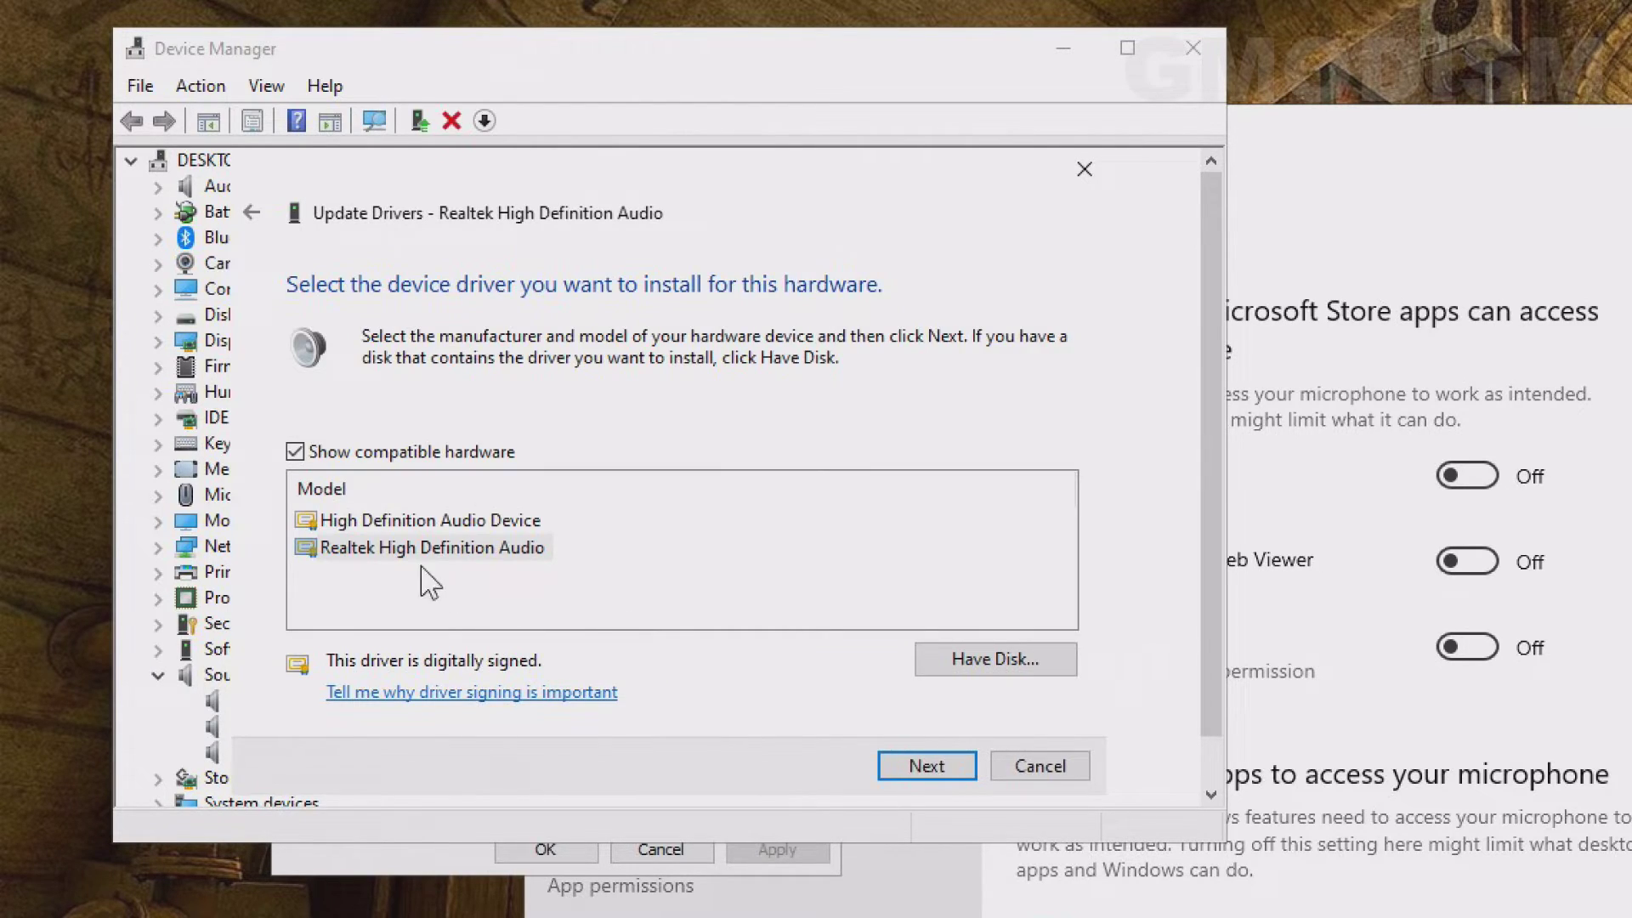
{"action": "left_click", "coordinate": [435, 522]}
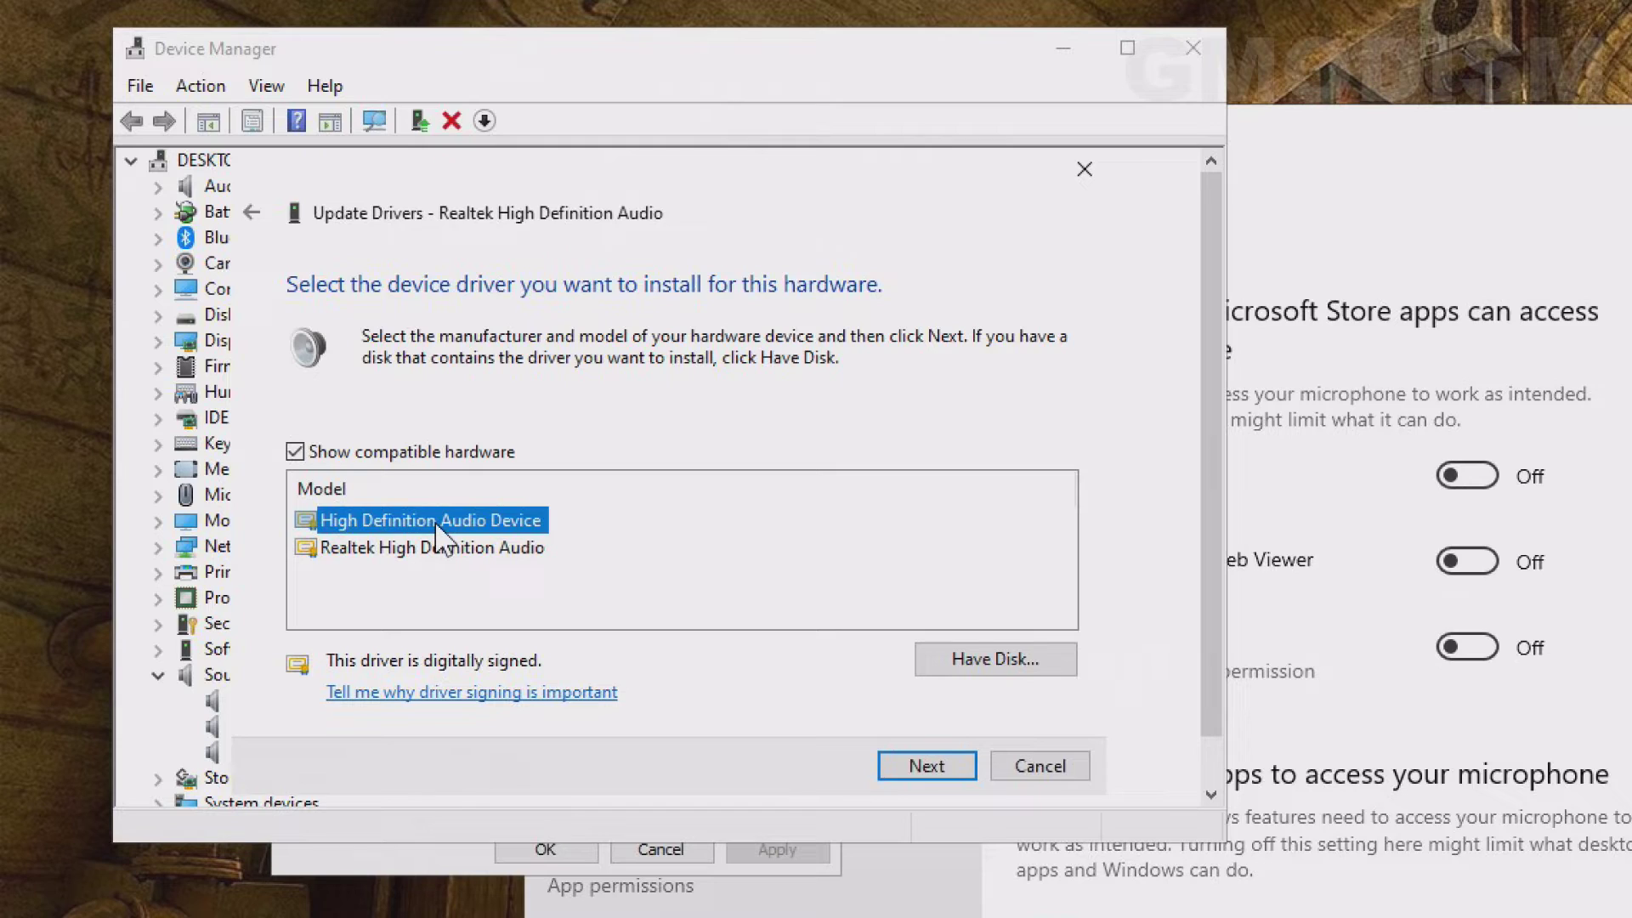